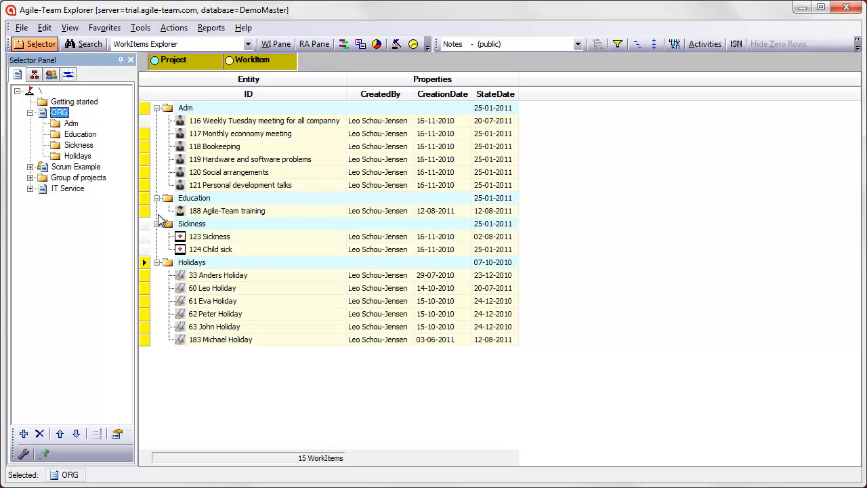
Show the ORG project's Holidays folder in the public HolidayGantt view
left_click(78, 156)
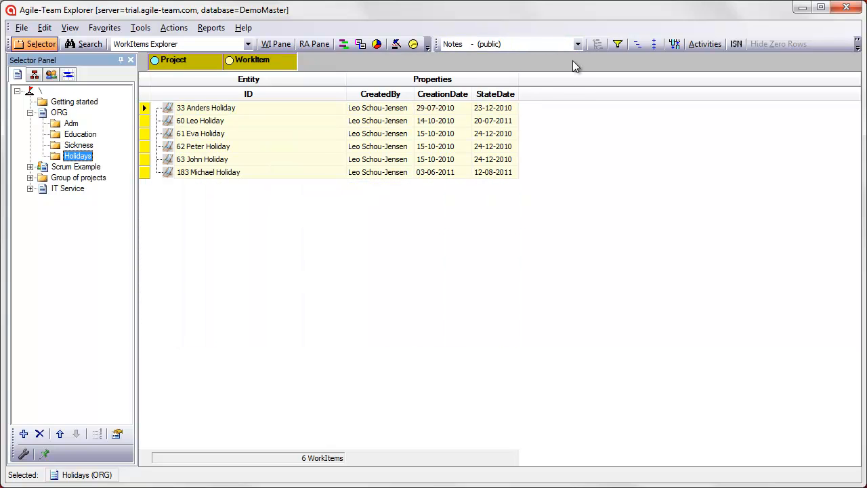
left_click(578, 44)
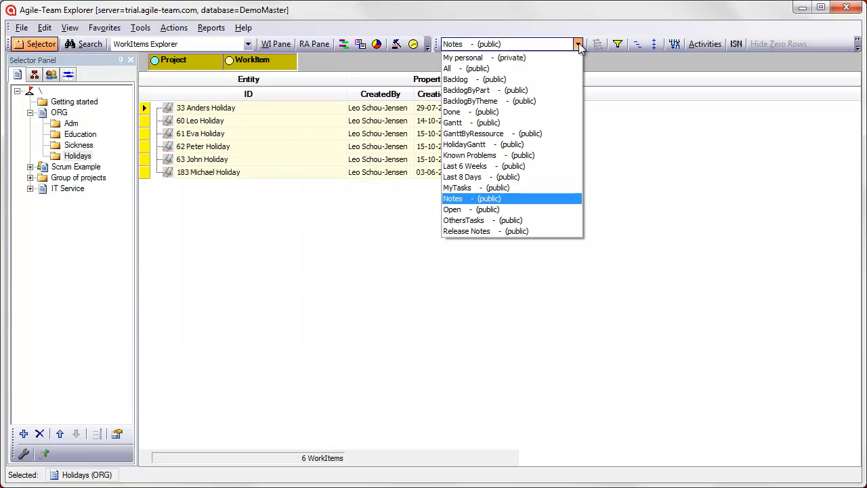
left_click(483, 146)
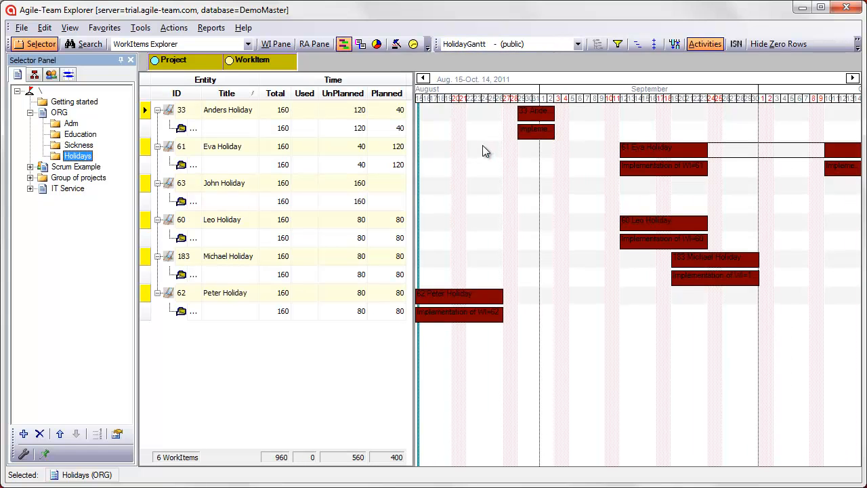
Collapse the holiday rows and switch to the public All view
left_click(656, 43)
left_click(579, 47)
left_click(478, 68)
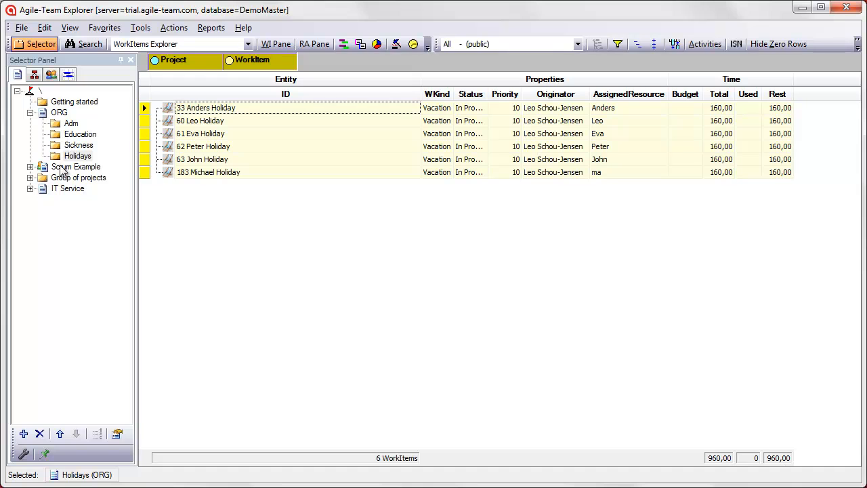
Expand Scrum Example, Group of projects and IT Service in the project tree to examine their structure and work items
left_click(30, 166)
left_click(76, 169)
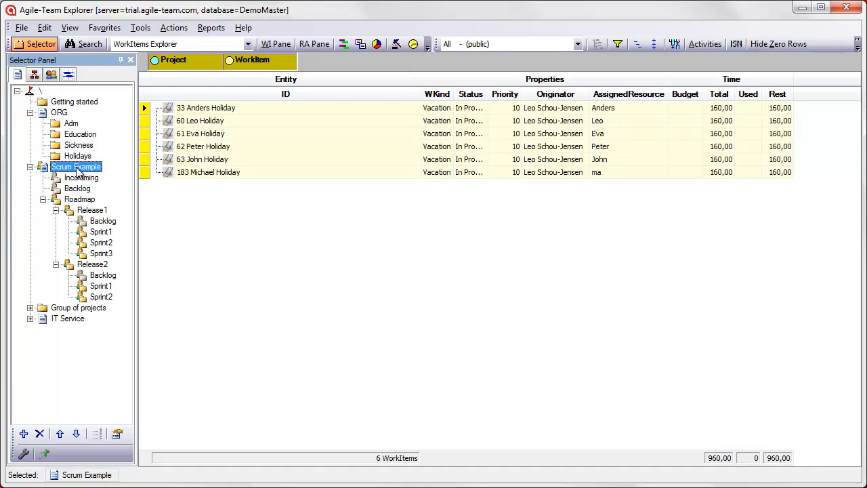
left_click(30, 307)
left_click(48, 308)
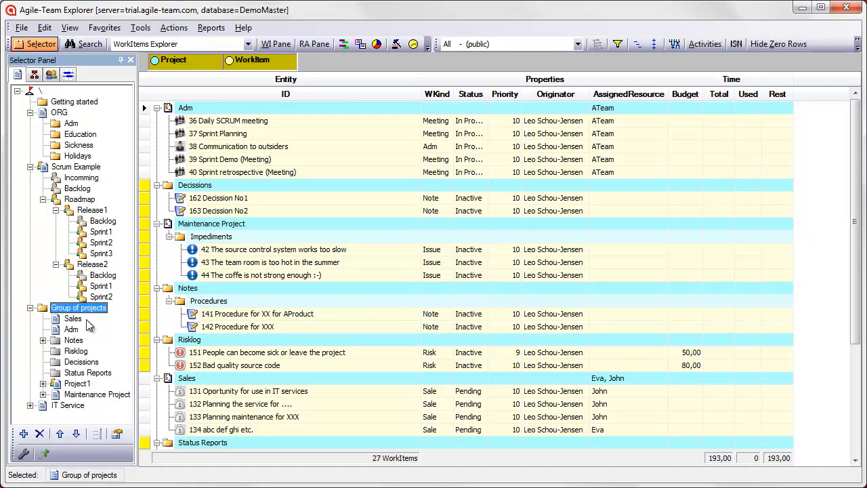
left_click(30, 405)
left_click(68, 331)
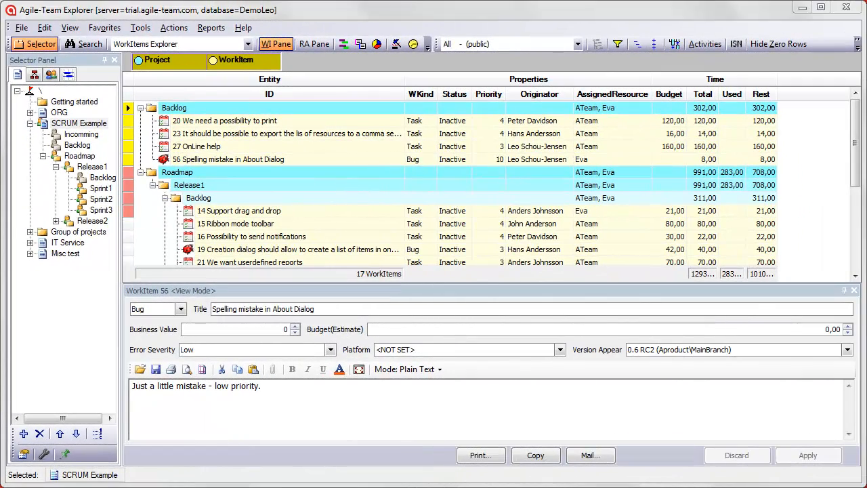
Close the work item detail pane and show the SCRUM Example project in the public Open view
left_click(853, 290)
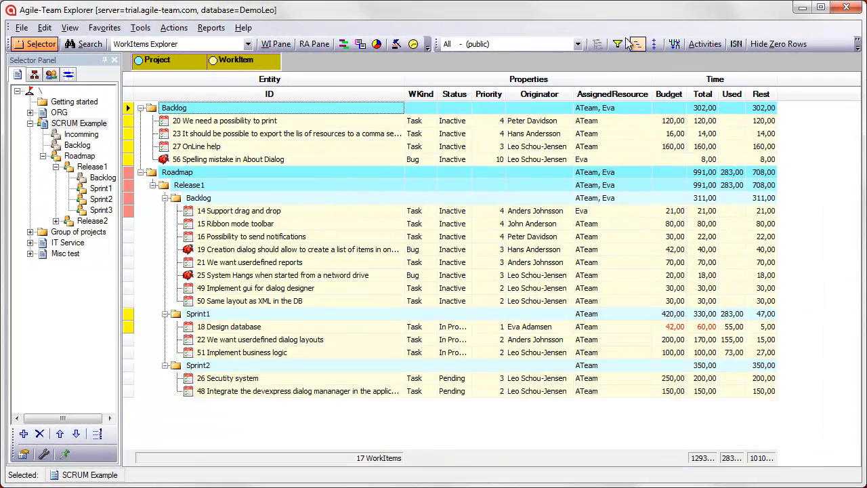
left_click(578, 44)
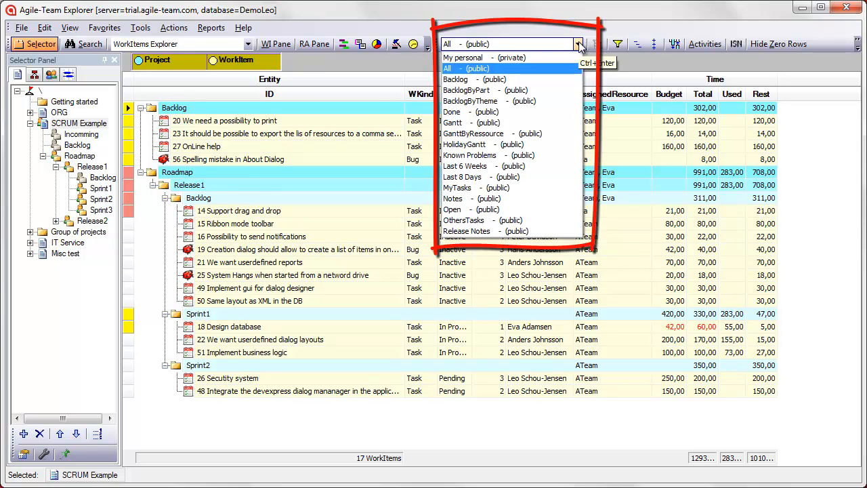
left_click(517, 209)
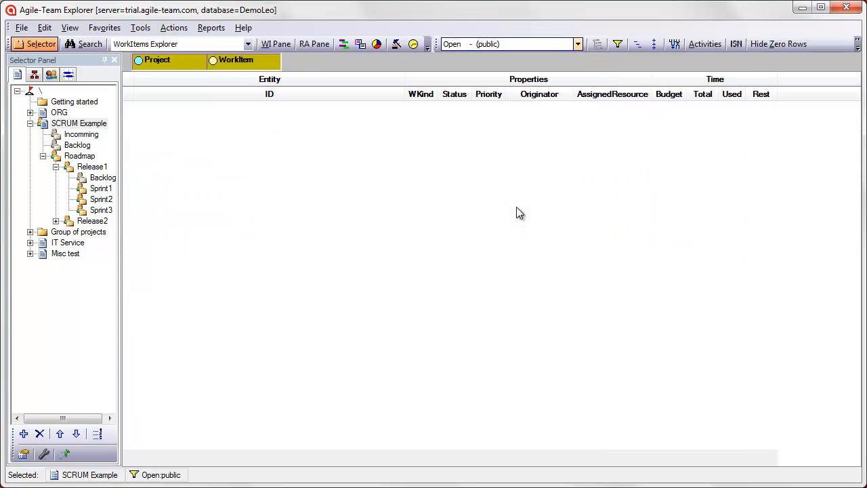
View the Last 8 Days time overview collapsed to resource level, followed by the public Gantt view
left_click(578, 44)
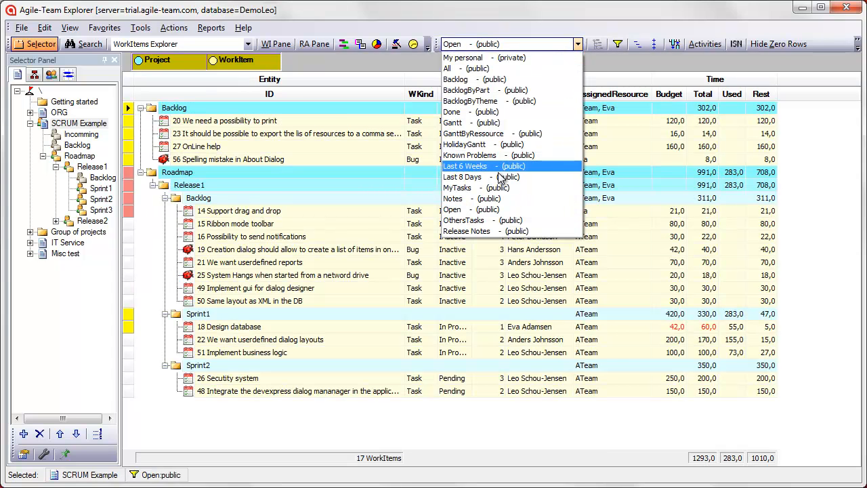
left_click(498, 177)
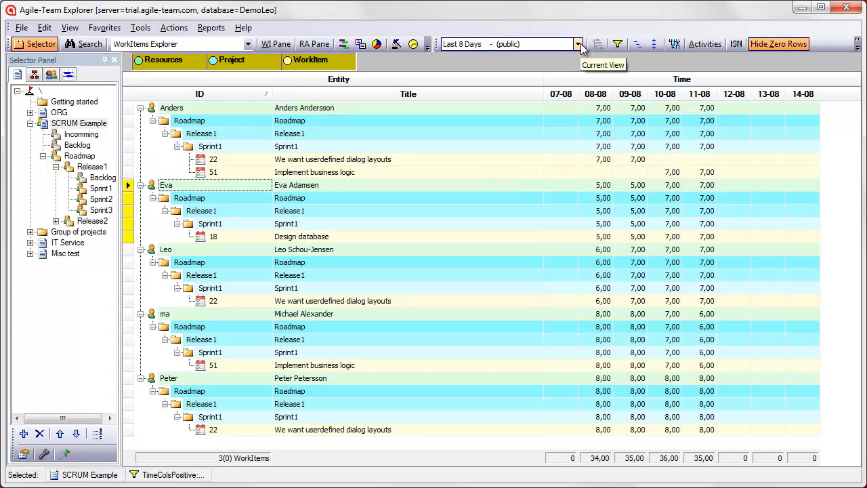
left_click(654, 44)
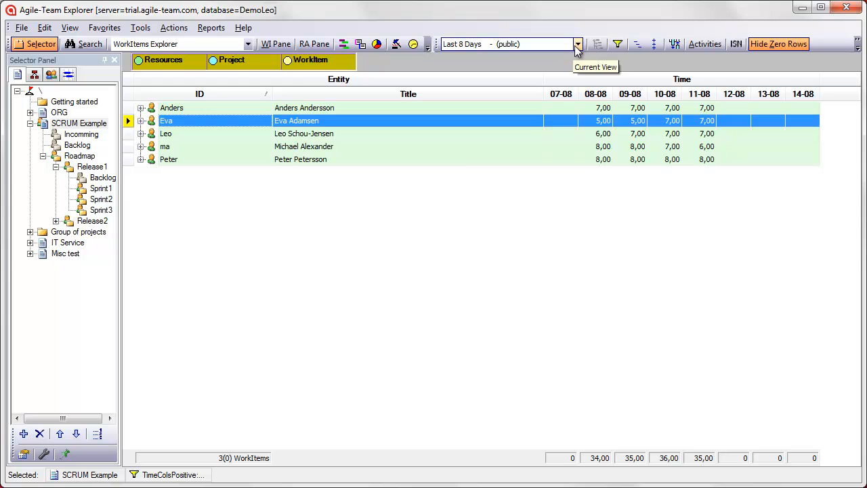
left_click(578, 45)
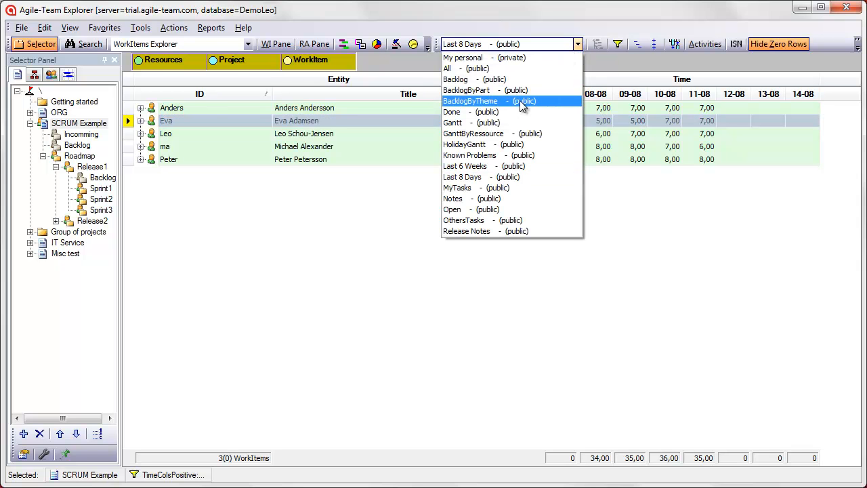
left_click(499, 124)
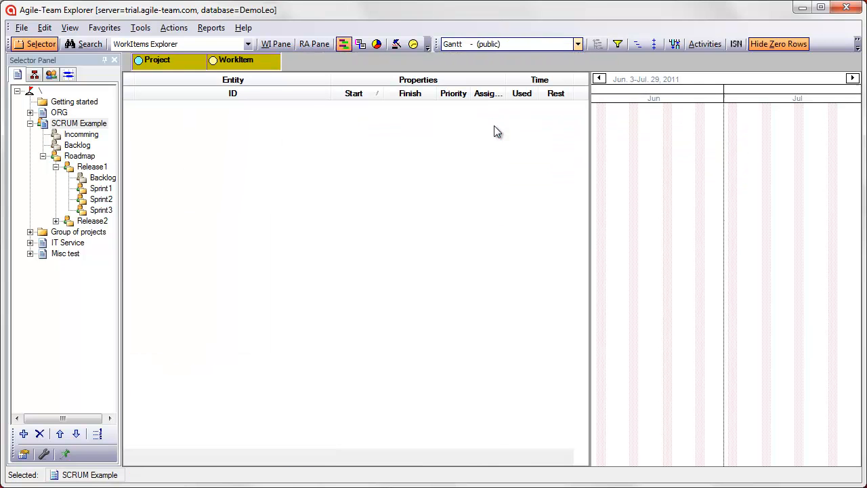
Switch to the public MyTasks view and apply it to the root of the project tree
left_click(577, 45)
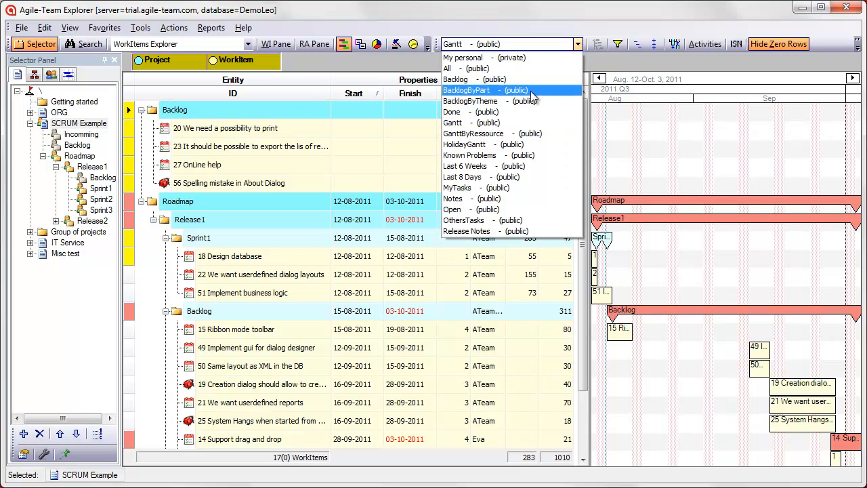
left_click(486, 188)
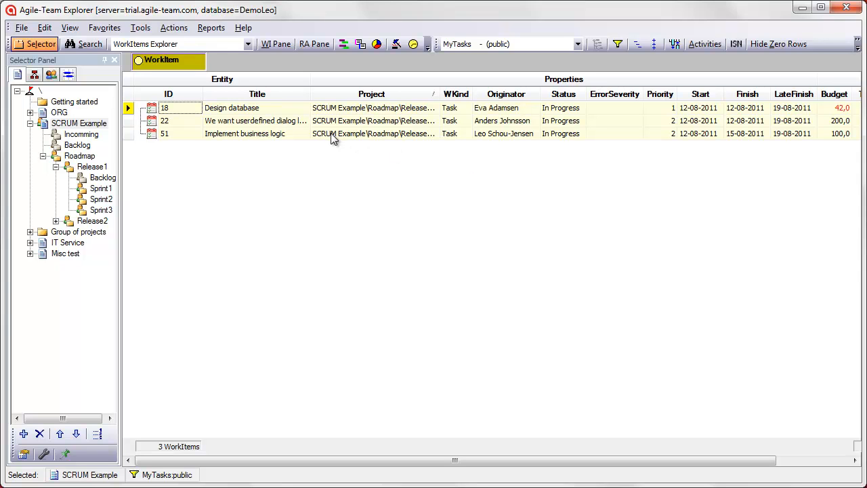
left_click(39, 93)
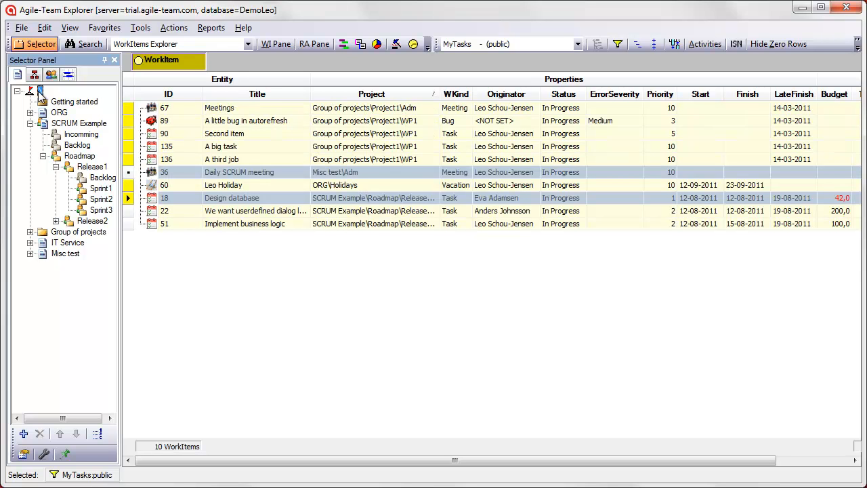
Group the task list by Originator and hide the Project column
right_click(509, 102)
left_click(544, 106)
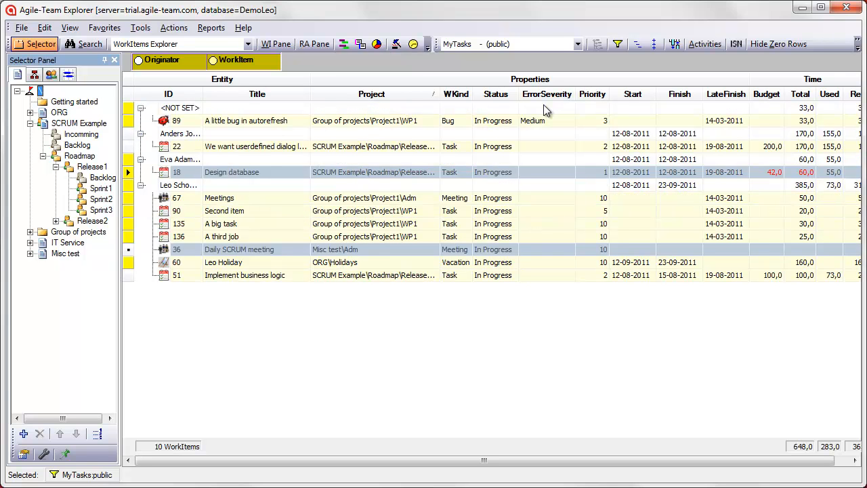
right_click(397, 93)
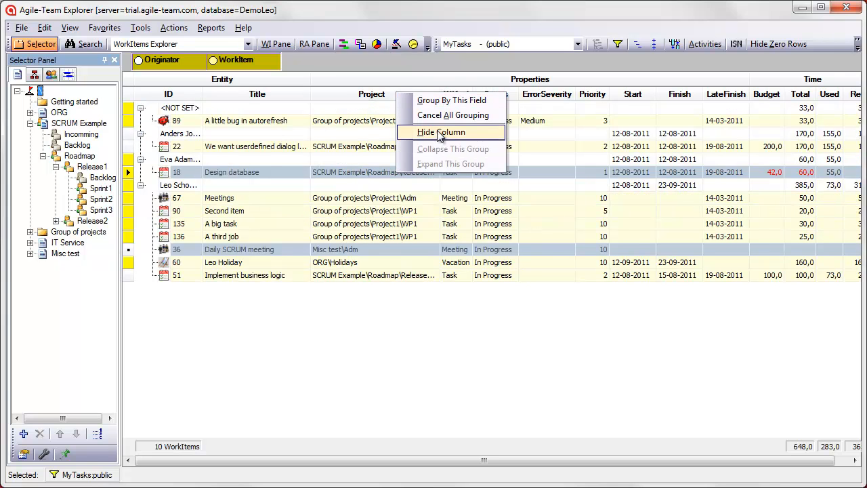
left_click(438, 133)
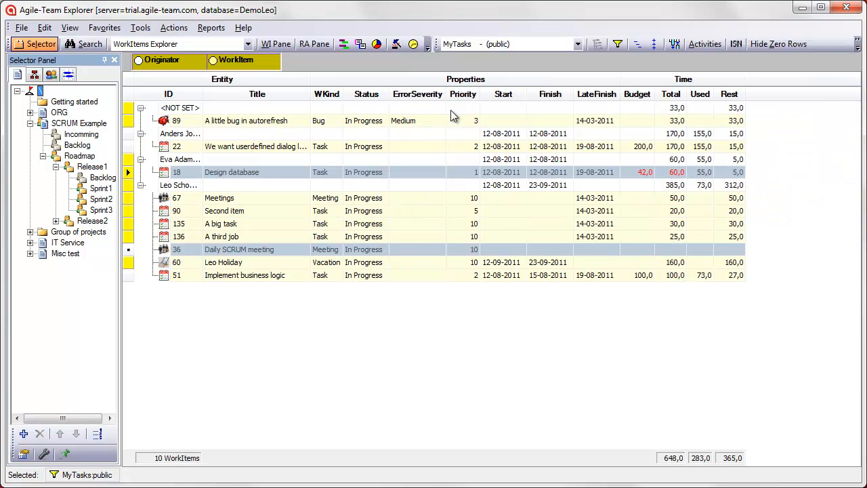
Sort the tasks by Start and add the CreationDate column to the list
left_click(513, 94)
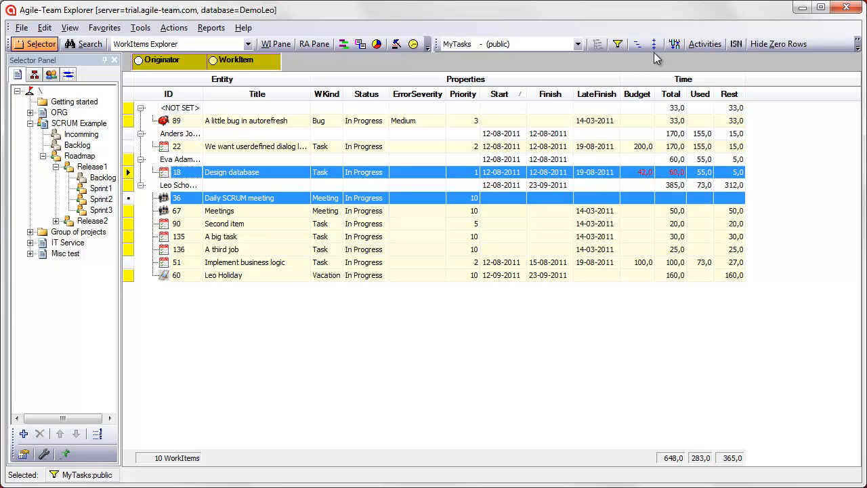
left_click(675, 44)
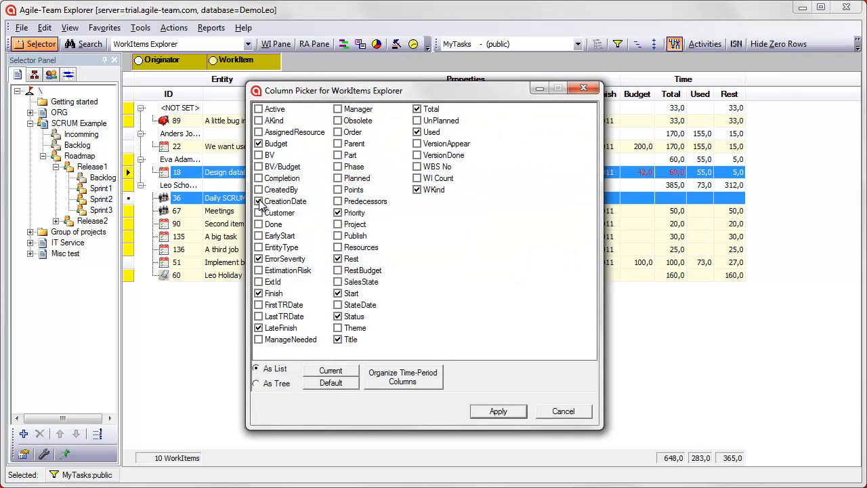
left_click(500, 411)
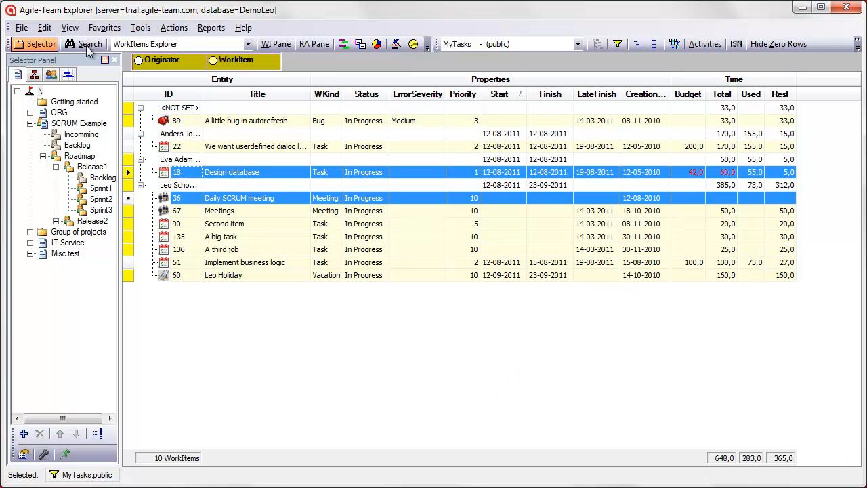
Save the customized layout as a private, non-public view named MyView
left_click(71, 28)
mouse_move(95, 43)
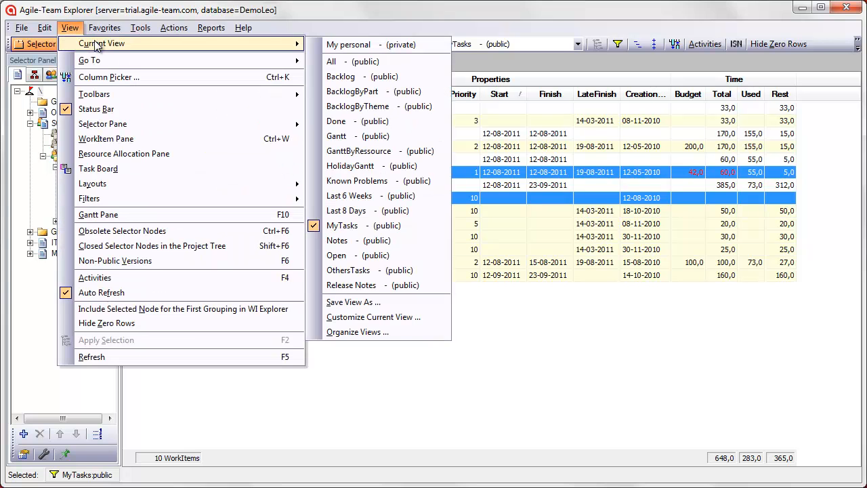
left_click(387, 302)
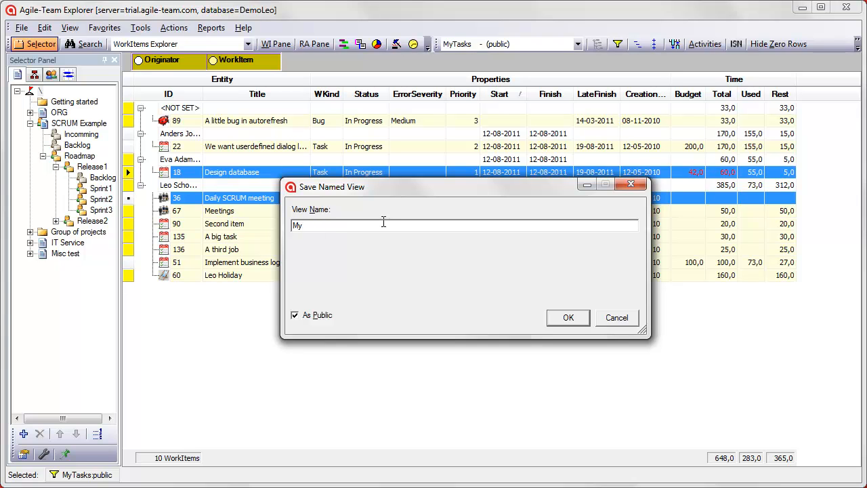
type("MyView")
left_click(296, 315)
left_click(568, 318)
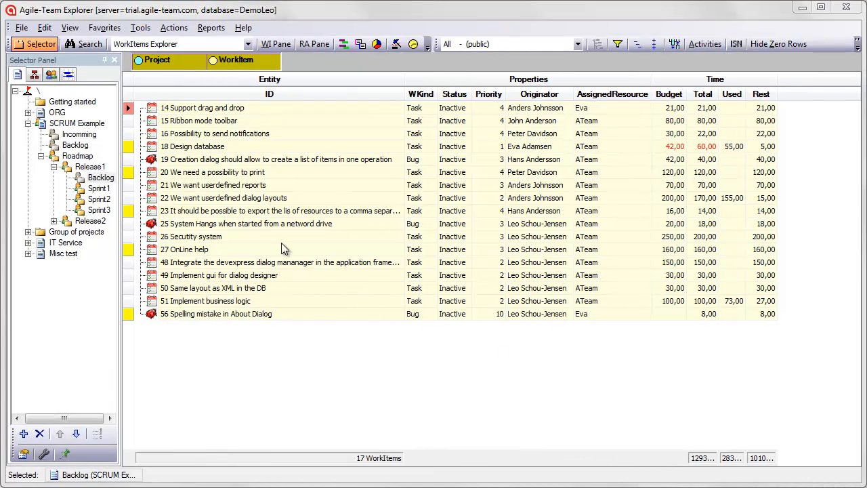
Show the Release1 Backlog in the BacklogByPart view, followed by the BacklogByTheme view
left_click(89, 177)
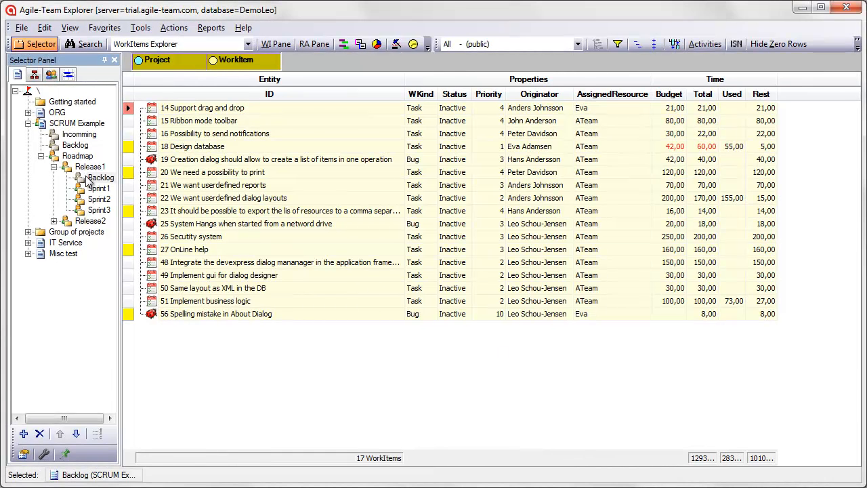
left_click(578, 44)
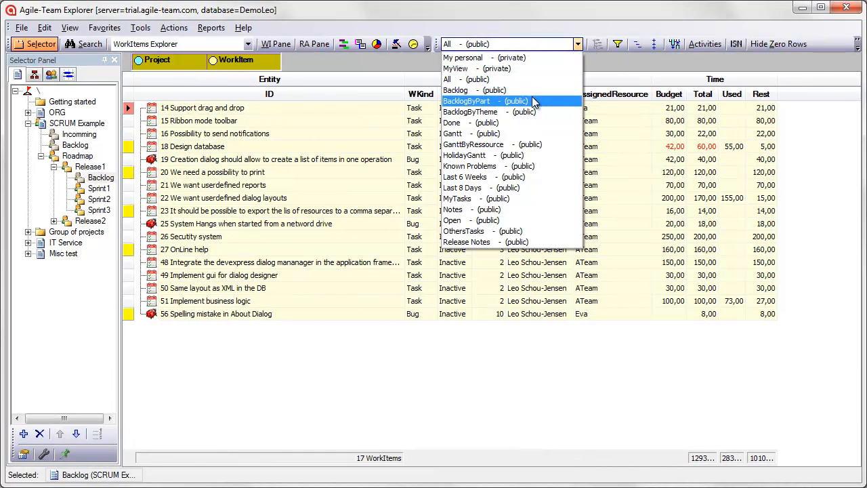
left_click(534, 101)
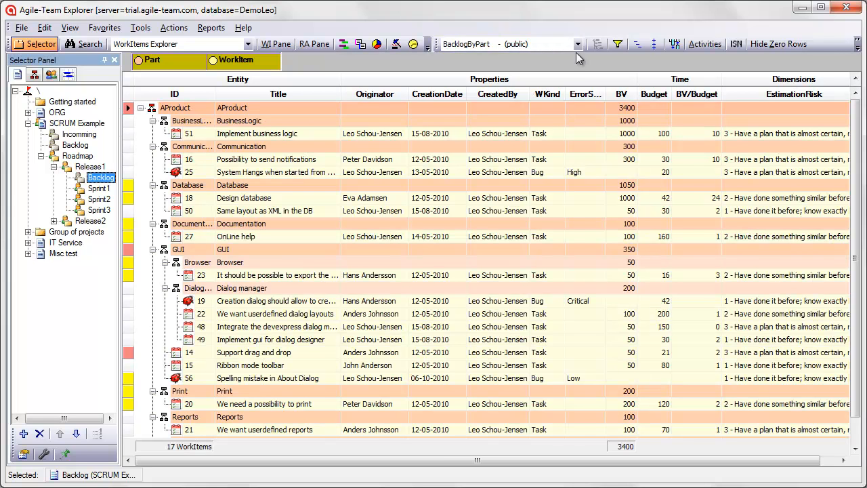
left_click(578, 44)
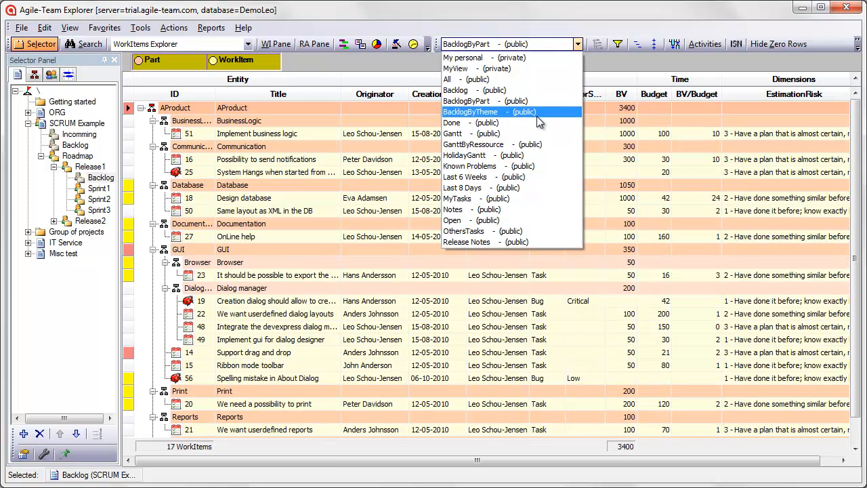
left_click(539, 112)
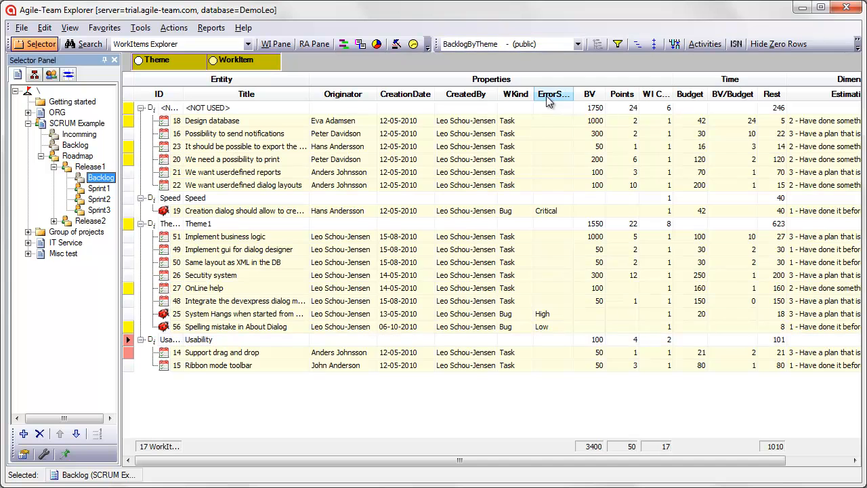
Switch the Release1 Backlog to the Backlog view and move bug 19 to the top of the order
left_click(577, 44)
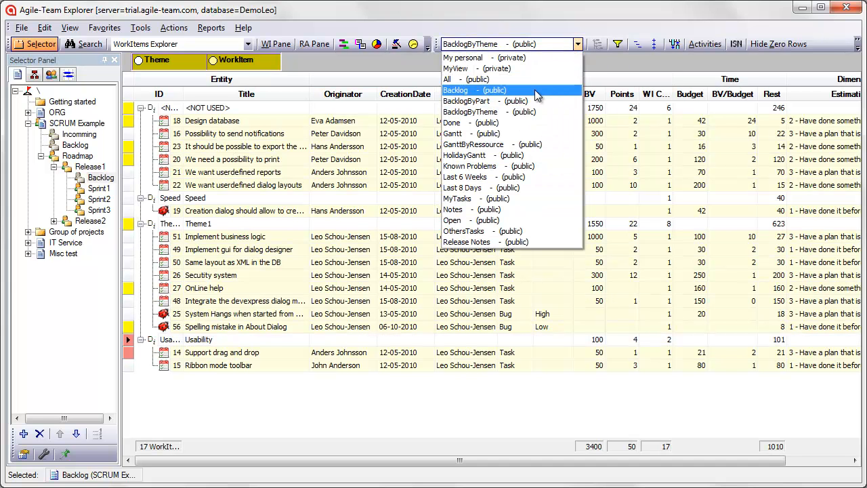
left_click(535, 90)
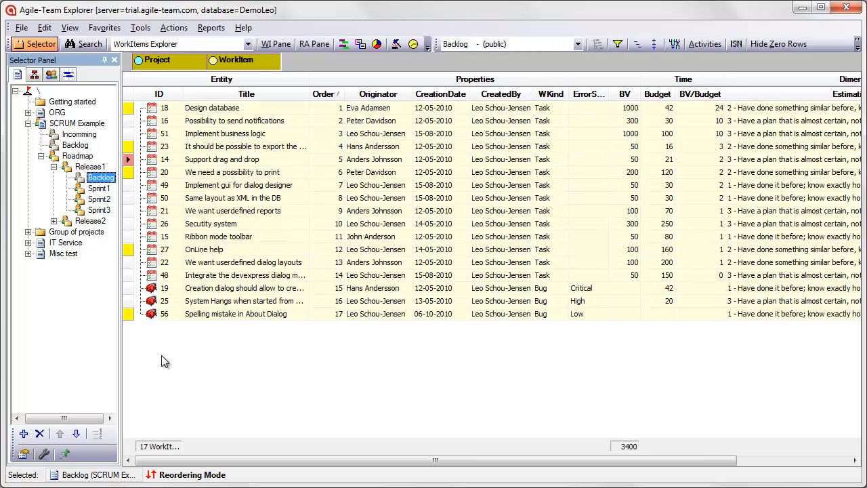
right_click(150, 291)
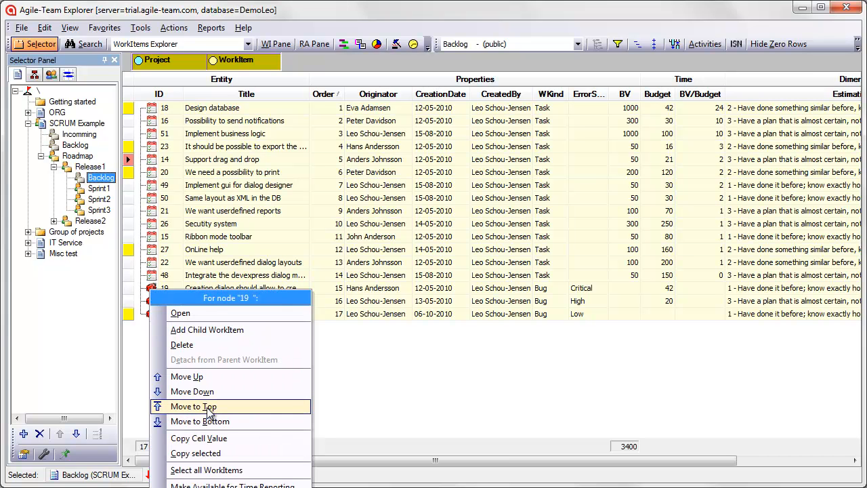
left_click(194, 407)
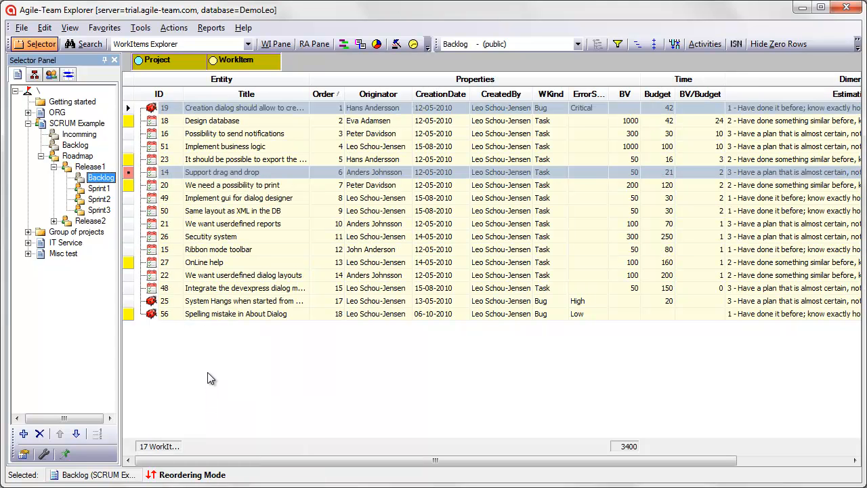
Reorder the backlog: place item 16 directly below "Implement business logic" and item 26 directly above "We need a possibility to print"
left_click_drag(208, 136, 204, 164)
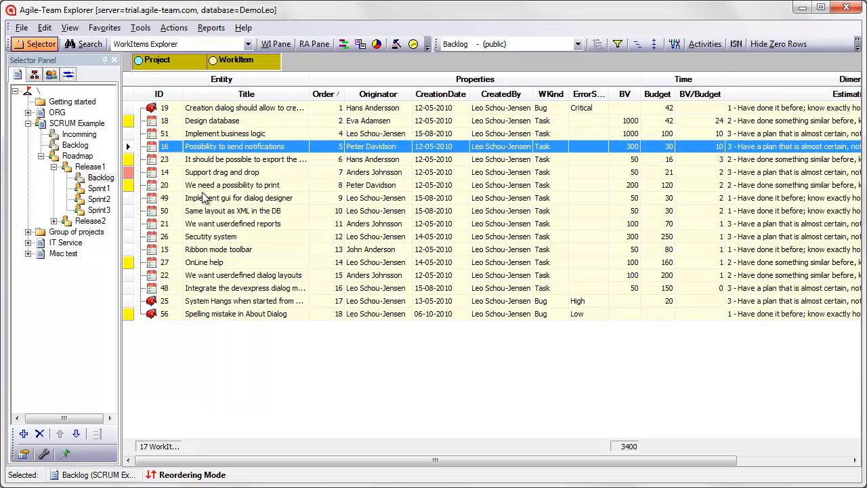
left_click_drag(207, 244, 199, 187)
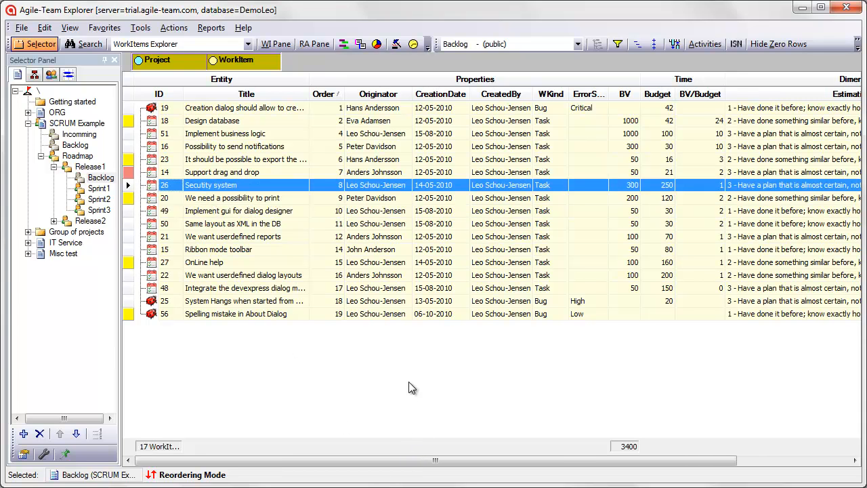
Create a new task titled New in the backlog with business value 100 and a budget of 30 hours
left_click(396, 43)
type("New")
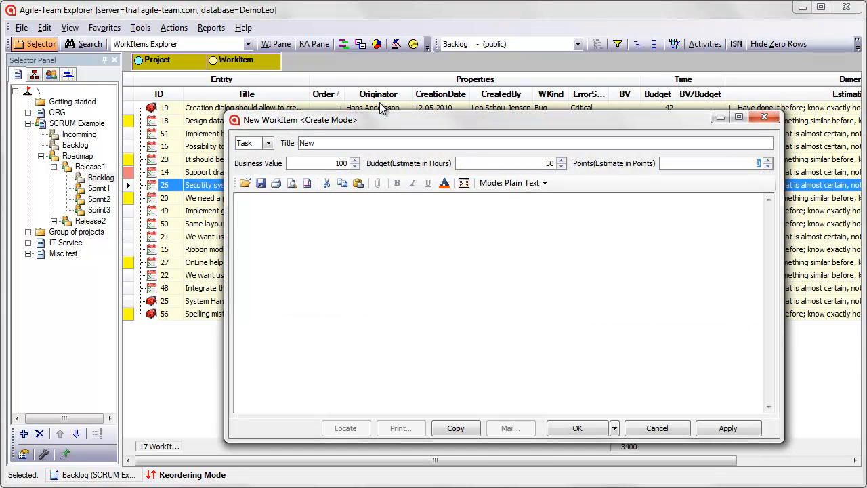
left_click(577, 428)
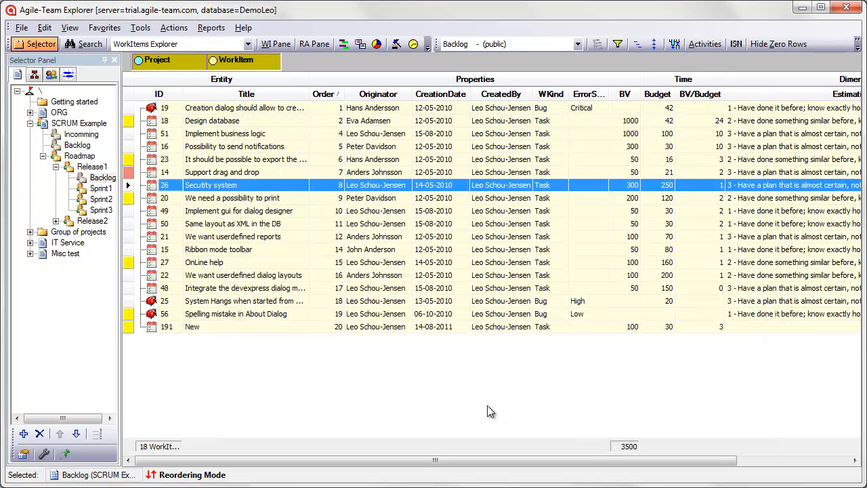
Show the work item details pane and view the "Ribbon mode toolbar" task's description enlarged
left_click(279, 45)
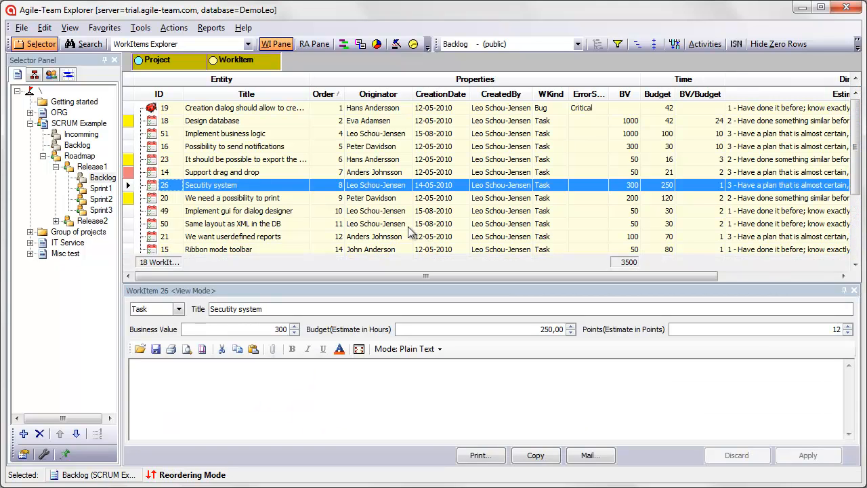
left_click(221, 248)
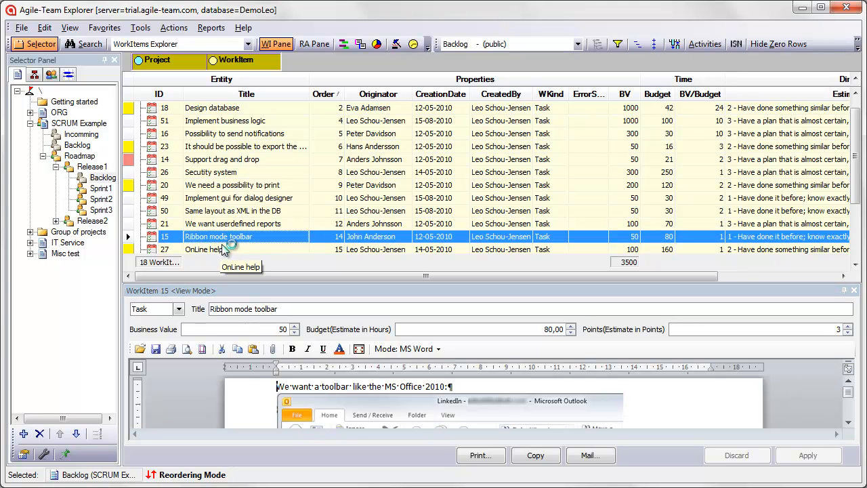
left_click(360, 349)
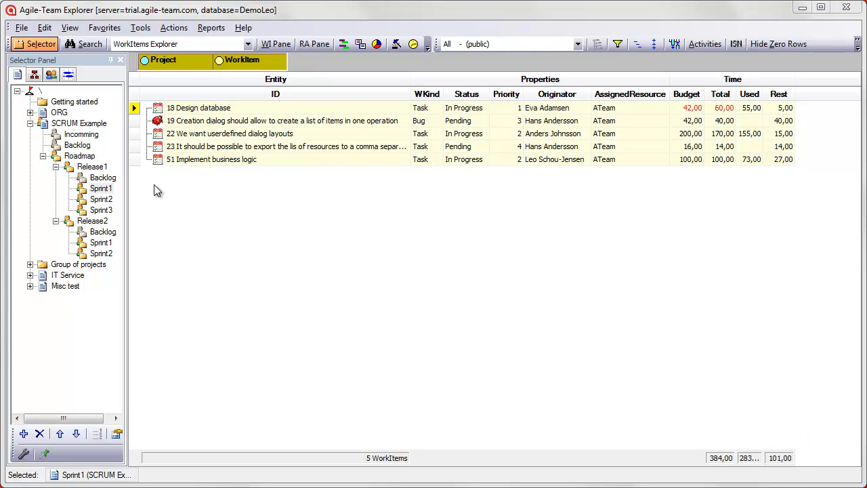
Move all Release1 Backlog items except bug 25 to Sprint2 and recalculate the schedule
left_click(107, 180)
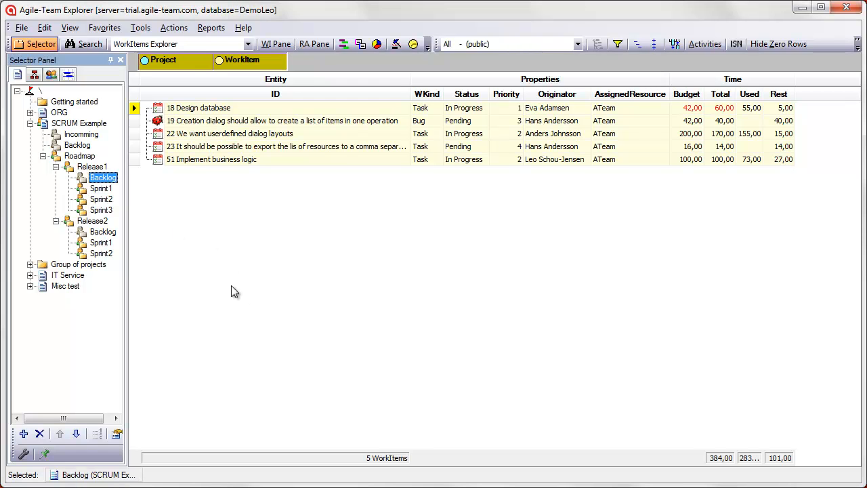
key("ctrl+a")
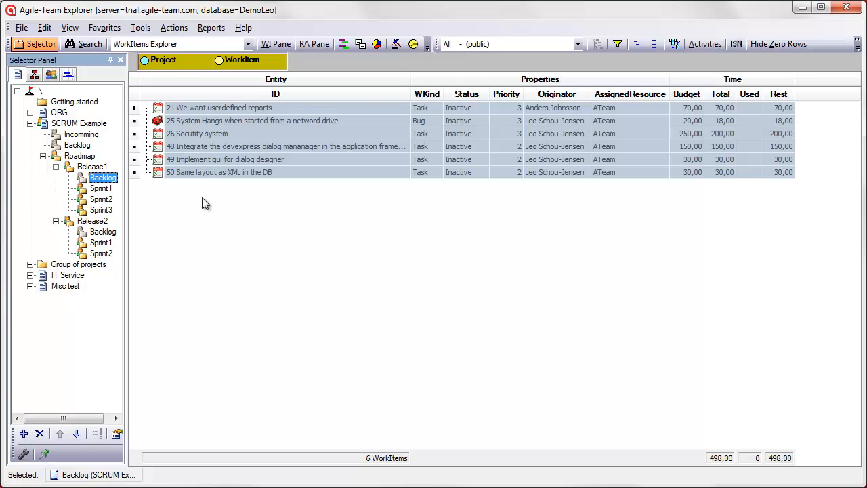
left_click(194, 126, "ctrl")
left_click_drag(193, 133, 110, 197)
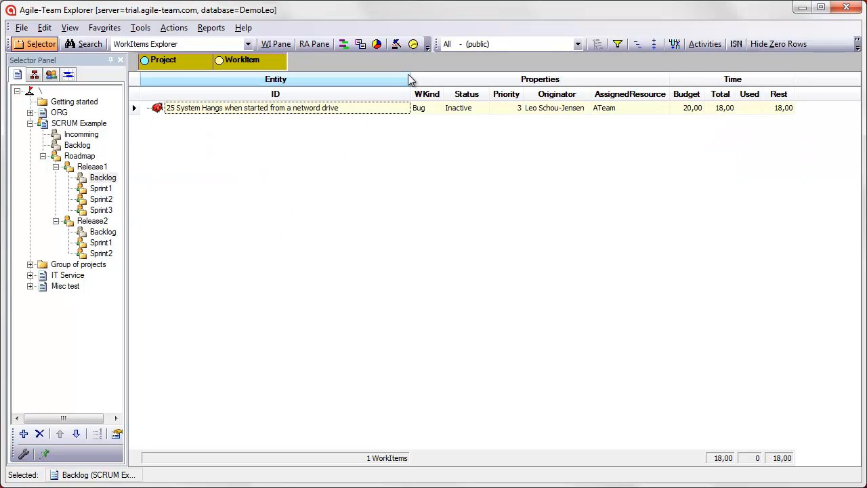
left_click(413, 44)
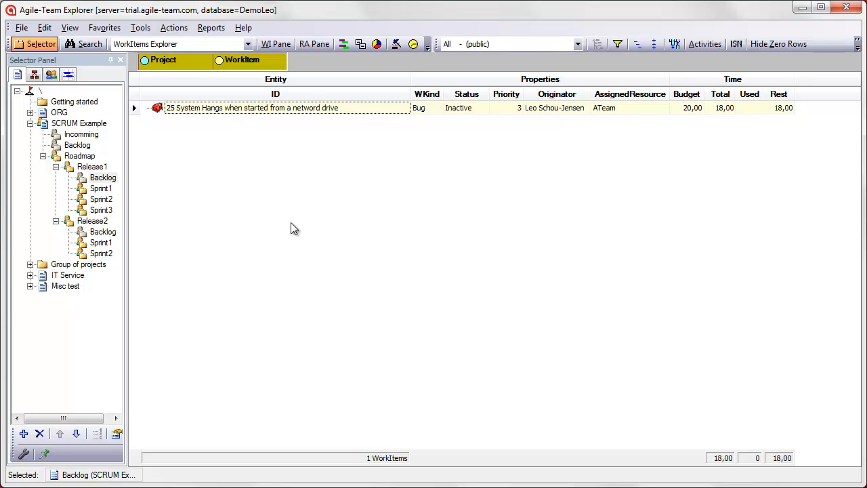
Display the whole Roadmap in the Gantt view and auto-hide the project selector to widen the chart
left_click(71, 158)
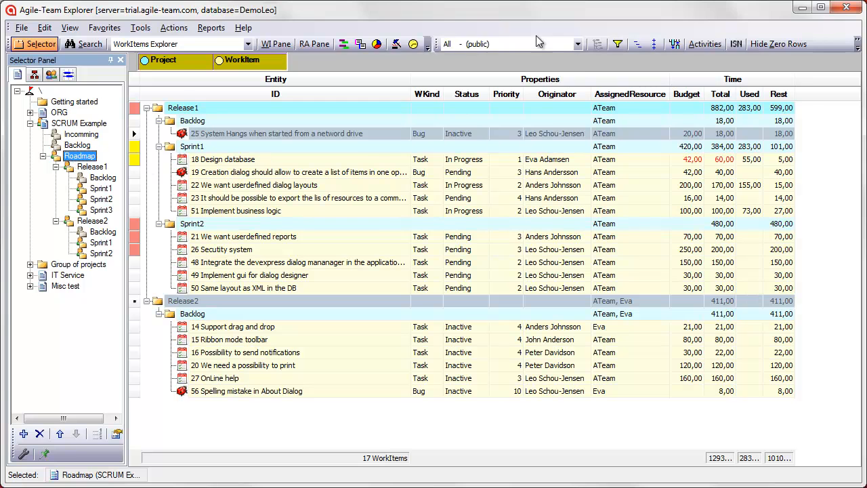
left_click(563, 43)
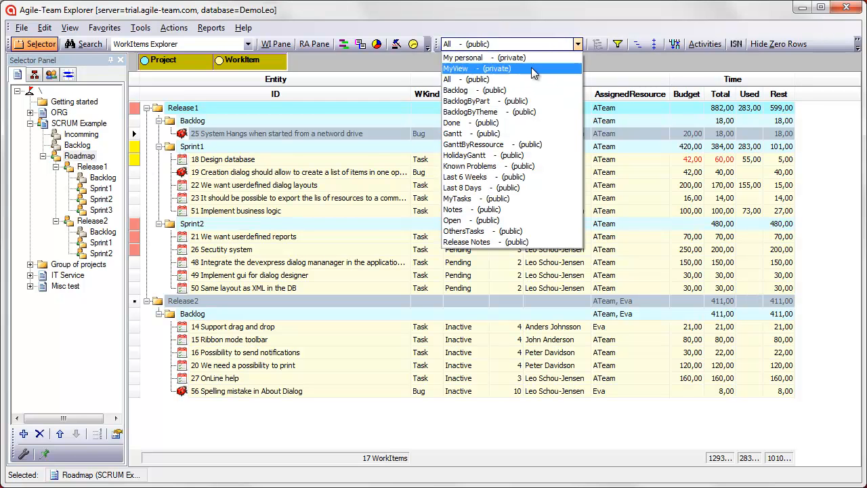
left_click(497, 136)
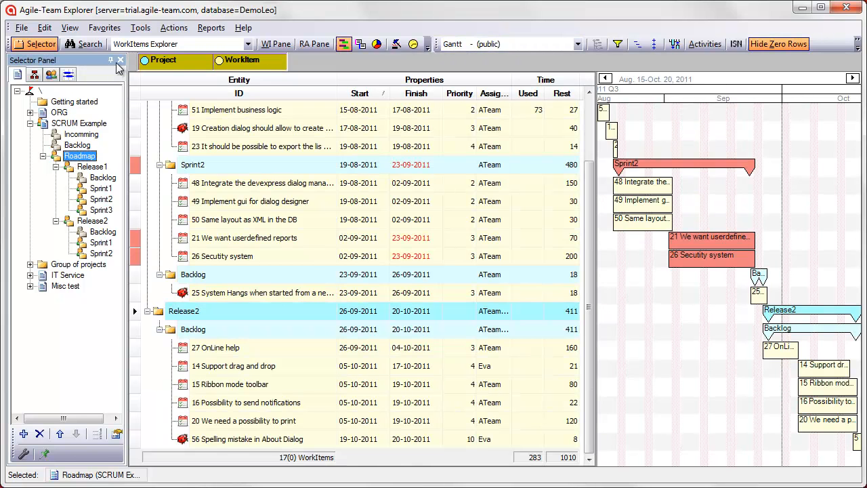
left_click(111, 60)
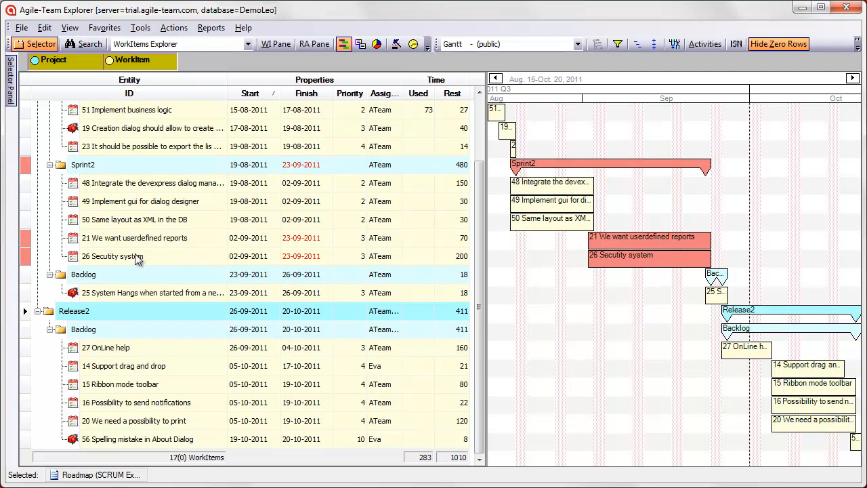
Move task 26 "Secutity system" from Sprint2 to the Release1 Backlog and recalculate the schedule
left_click_drag(136, 256, 115, 275)
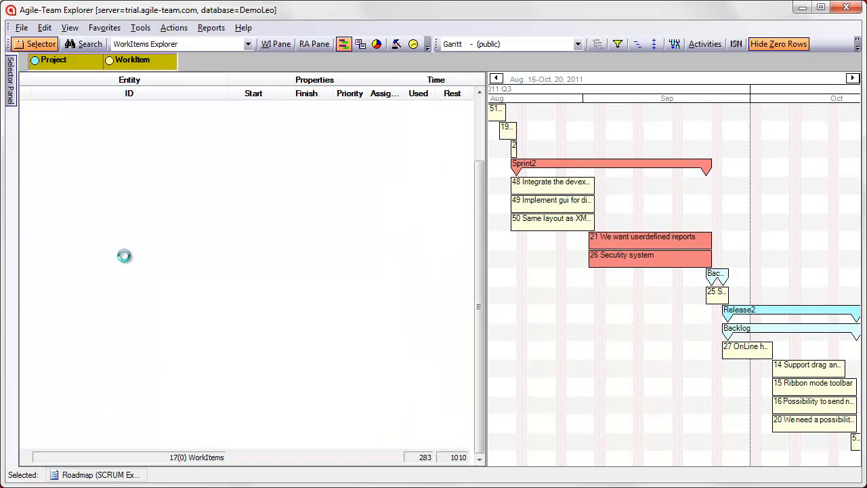
left_click(413, 43)
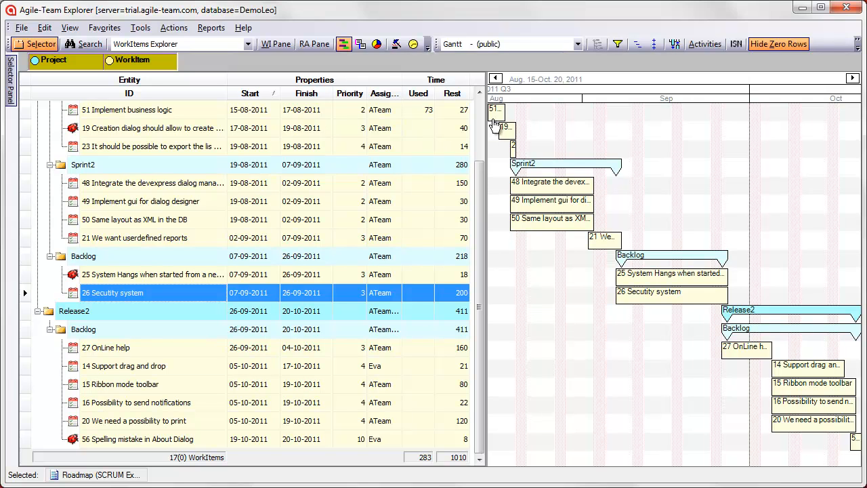
mouse_move(738, 335)
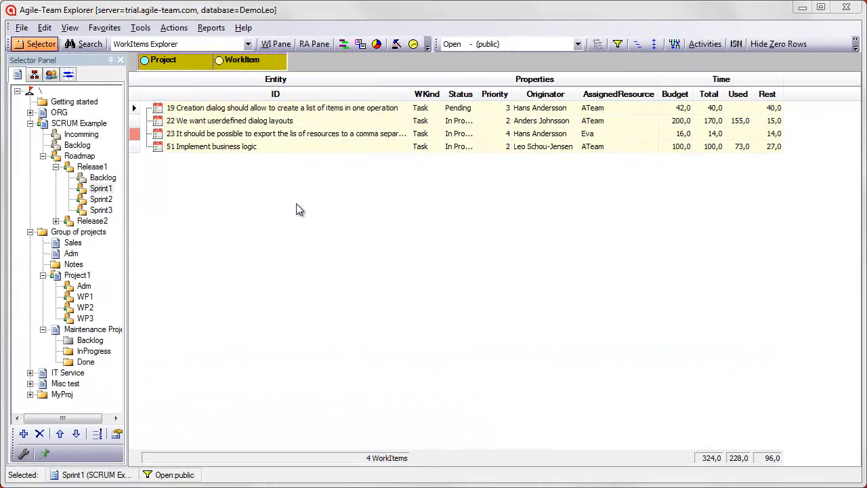
Show the resource allocations of the first ATeam member, followed by those of the fourth member
left_click(313, 44)
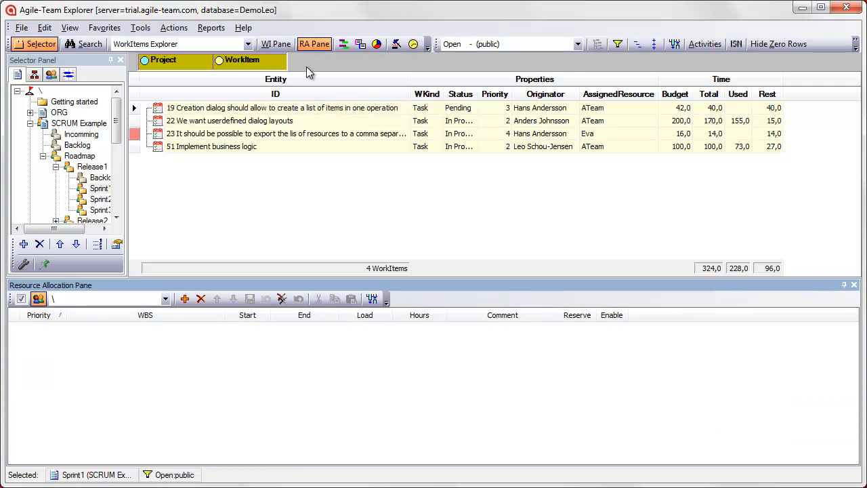
left_click(165, 299)
left_click(55, 313)
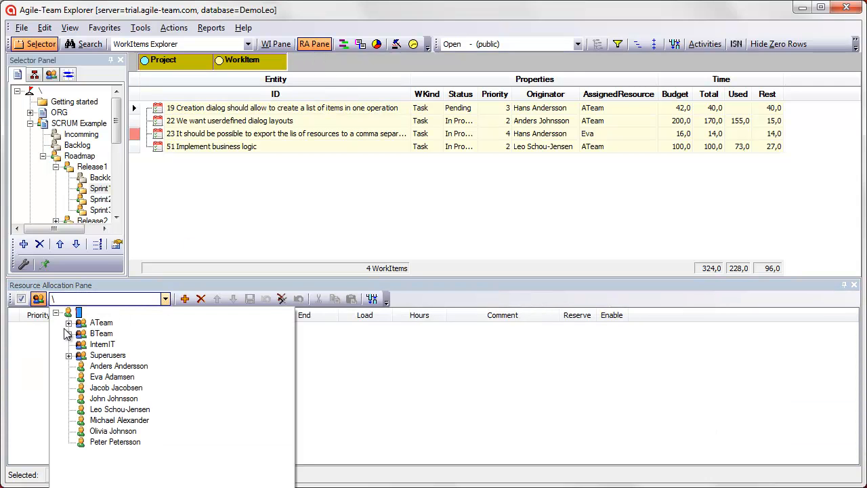
left_click(69, 323)
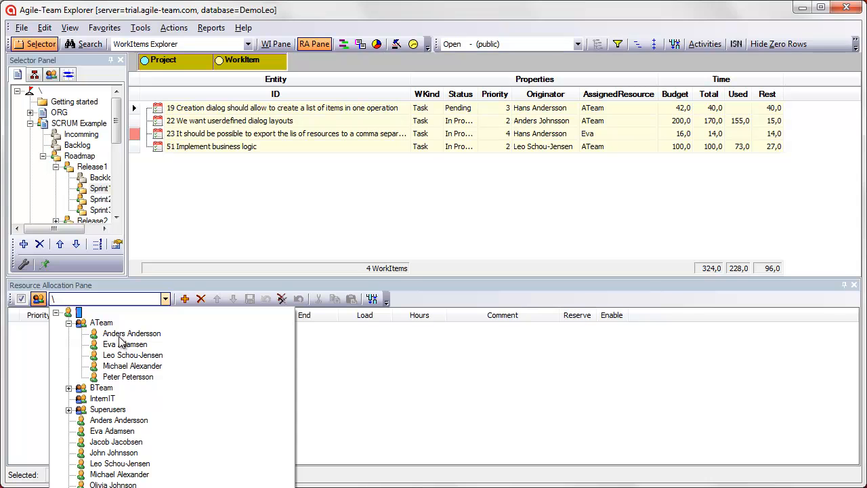
left_click(118, 334)
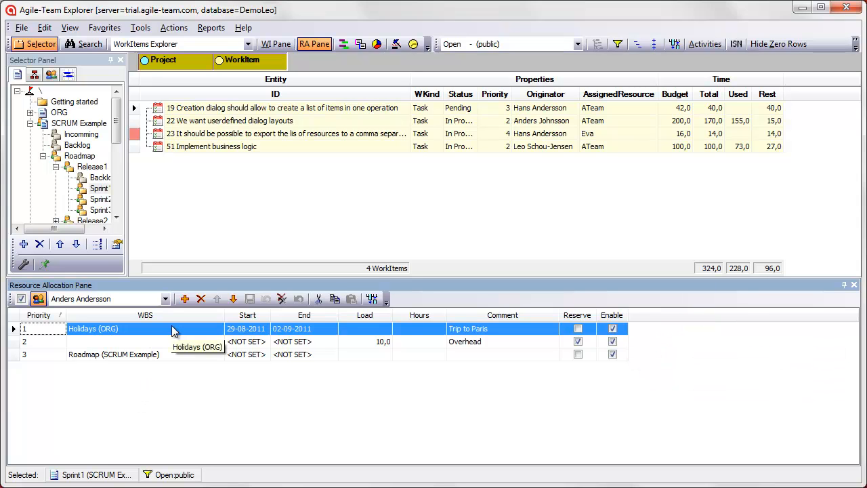
left_click(166, 299)
left_click(130, 366)
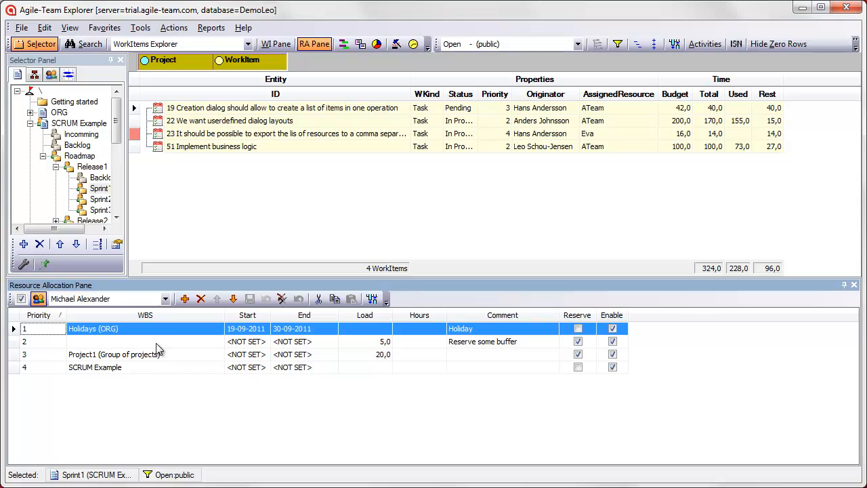
For the last ATeam member, add a resource allocation for Project1 directly above the Roadmap allocation
left_click(164, 299)
left_click(123, 376)
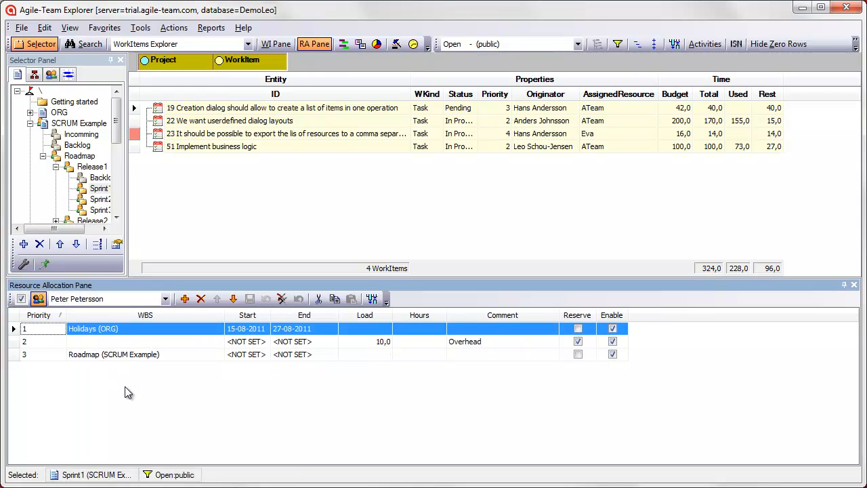
left_click(117, 217)
left_click(116, 217)
left_click(117, 217)
left_click(117, 218)
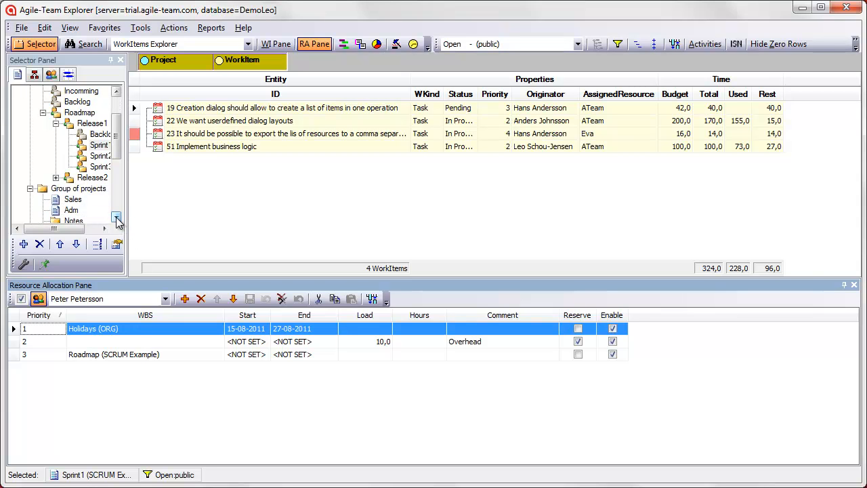
left_click(116, 218)
left_click(116, 218)
left_click(117, 217)
left_click(116, 218)
left_click_drag(87, 202, 48, 360)
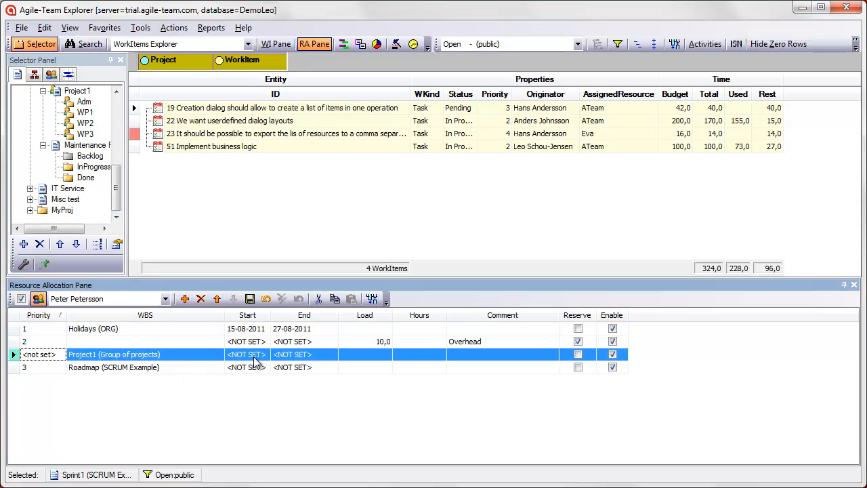
Set the Project1 allocation's end date to 01-09-2011 and save the row
left_click(313, 356)
left_click(331, 355)
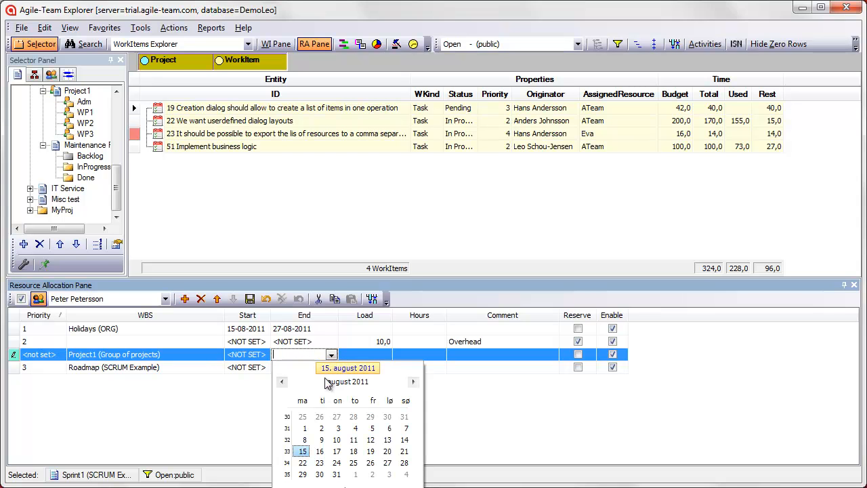
left_click(359, 474)
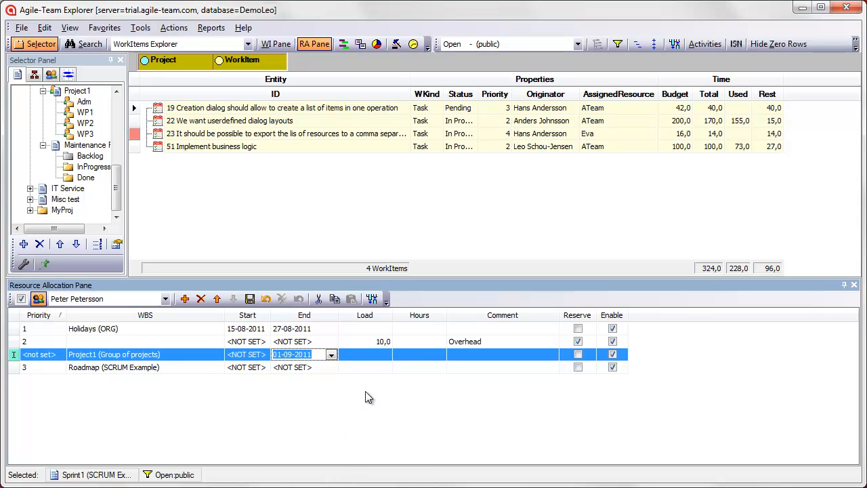
left_click(367, 367)
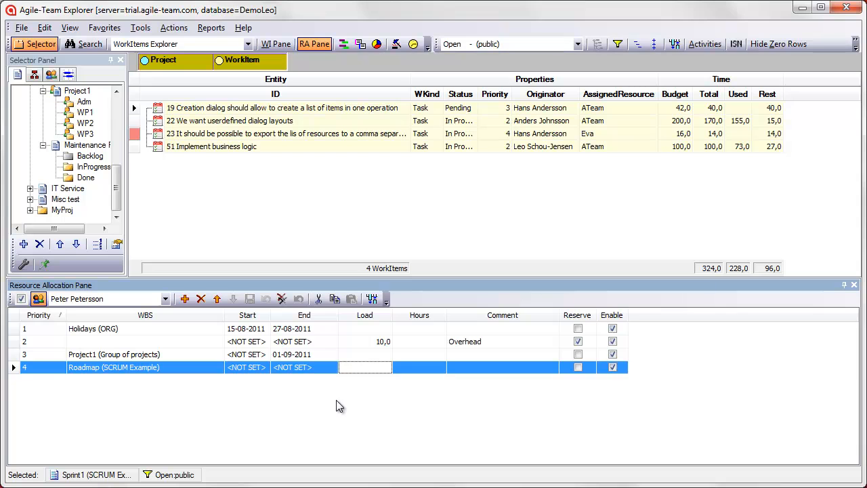
Recalculate the schedule and show the SCRUM Example Roadmap in the public Gantt view with the resource allocations closed
left_click(413, 44)
scroll(119, 117, "up", 4)
left_click(85, 93)
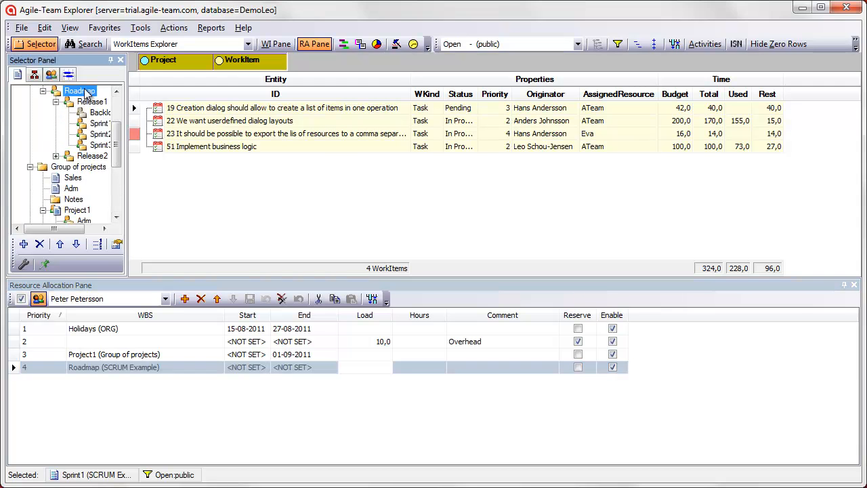
left_click(578, 44)
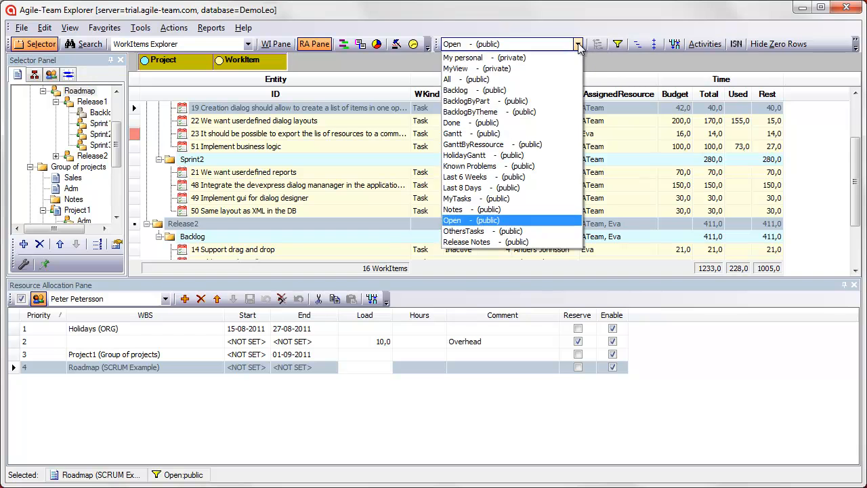
left_click(509, 134)
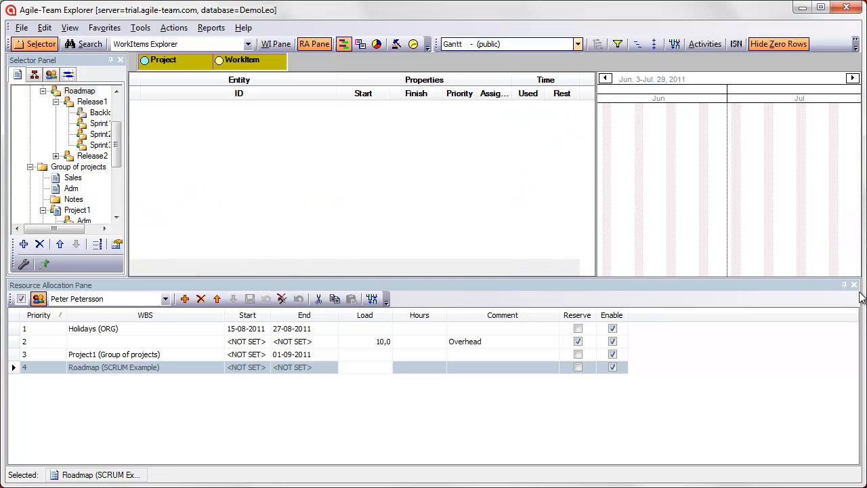
left_click(854, 285)
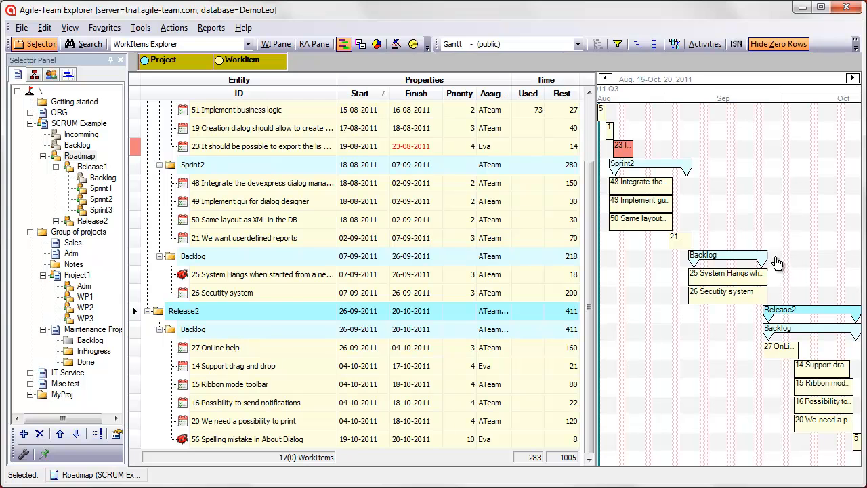
scroll(595, 128, "up", 2)
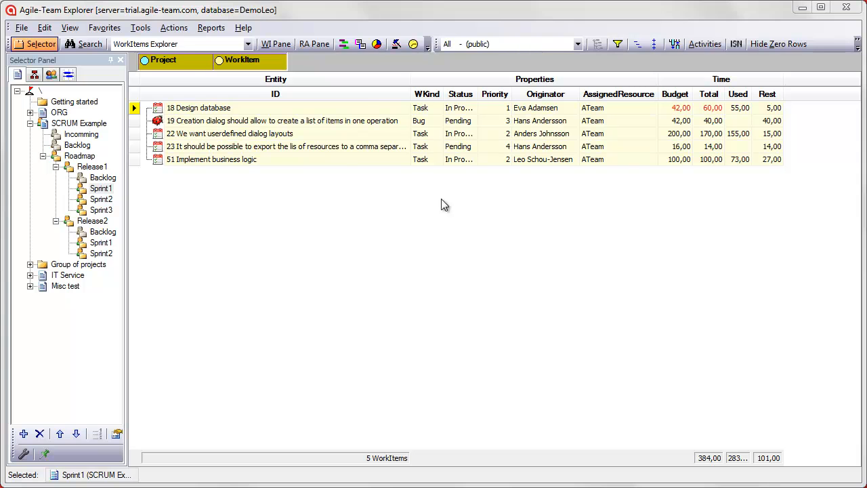
On Sprint1's task board, move pending item 23 to the third resource's implementation lane and item 18 "Design database" to Done
left_click(361, 44)
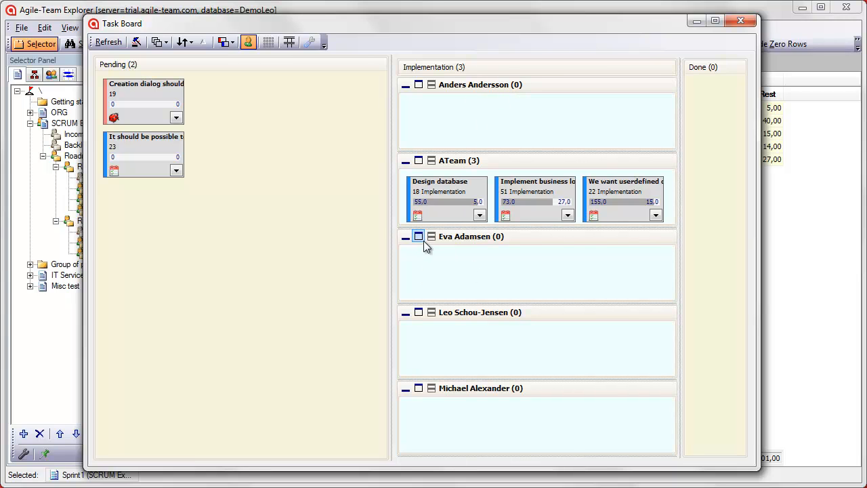
left_click_drag(139, 156, 412, 253)
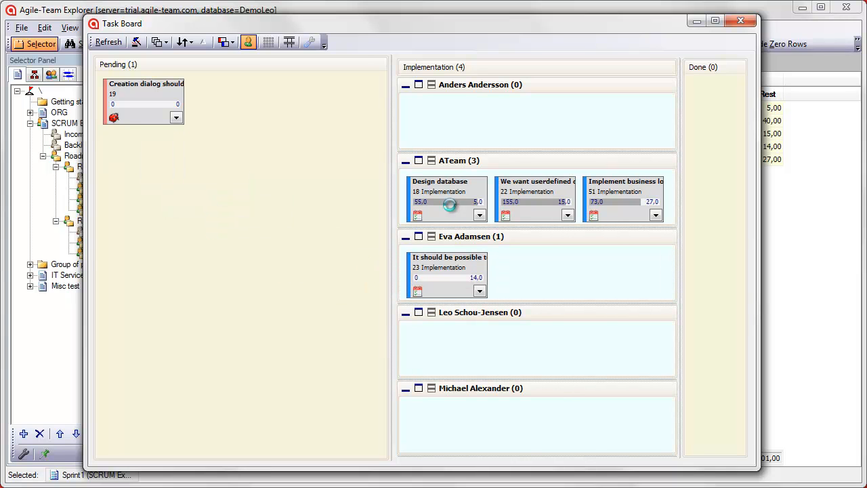
left_click_drag(451, 208, 709, 161)
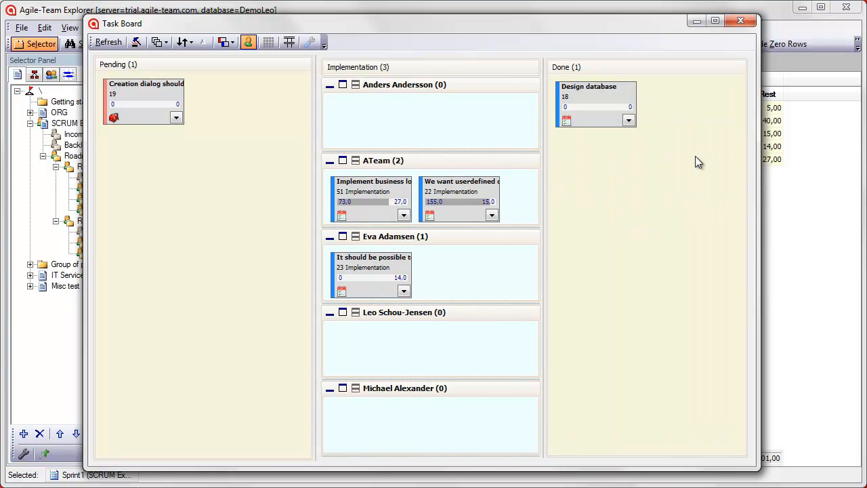
left_click(190, 43)
left_click(191, 44)
left_click(233, 44)
left_click(233, 44)
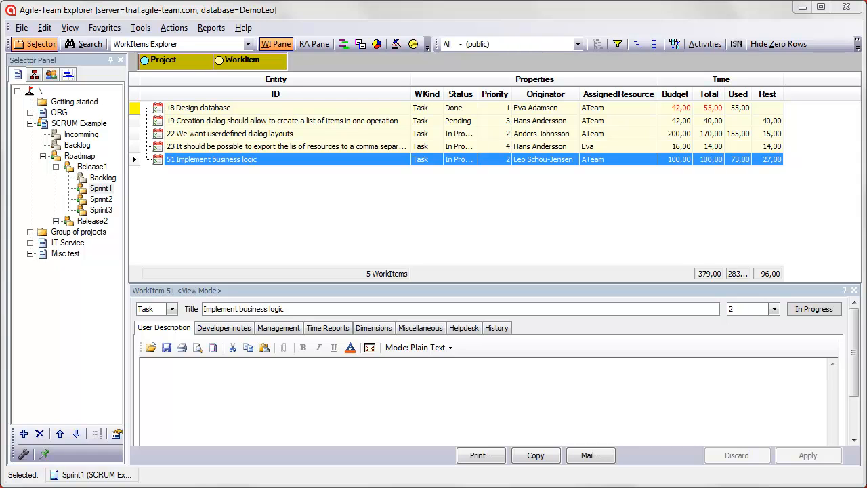
Add a time report to work item 51 "Implement business logic" with 6 hours for the day and the comment "checking the rules"
left_click(327, 328)
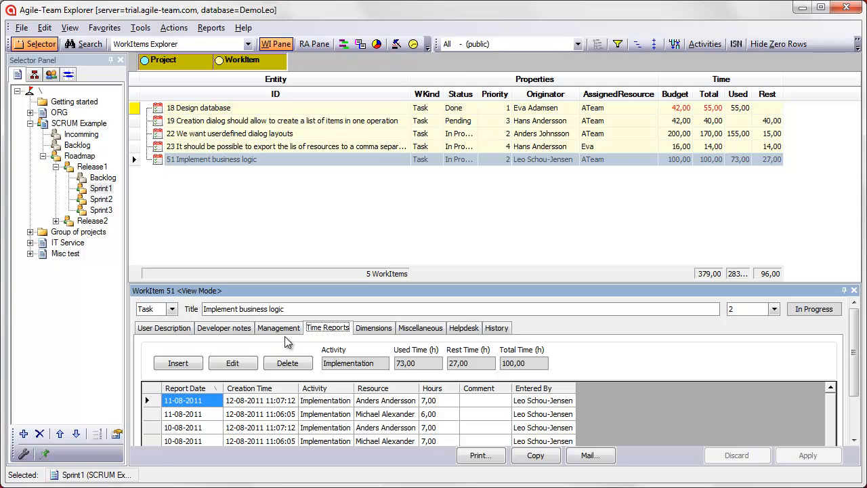
left_click(179, 364)
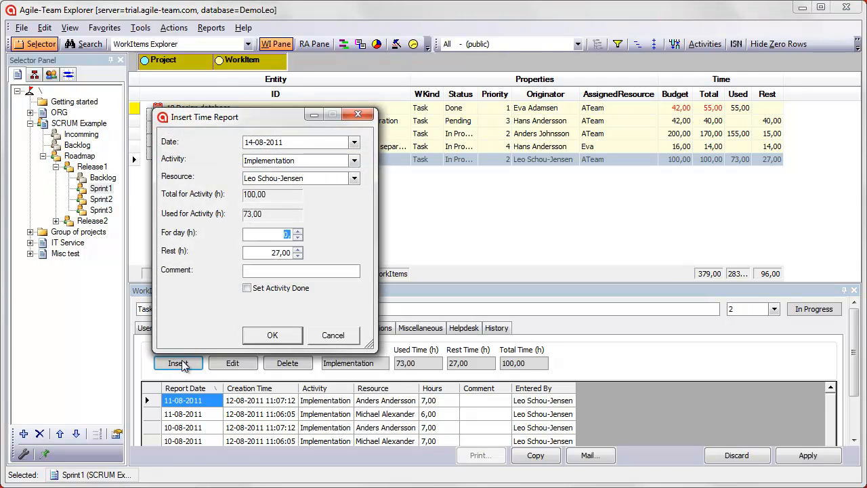
type("6")
key("Tab")
key("Tab")
type("checking the rules")
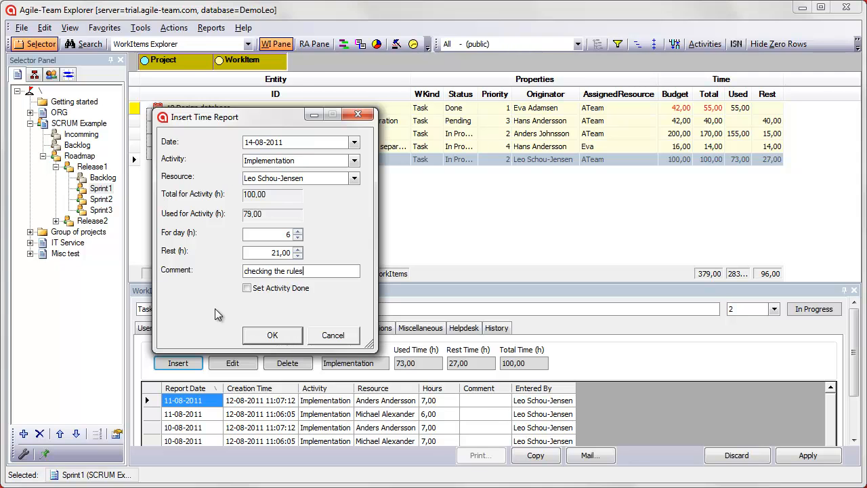
key("Return")
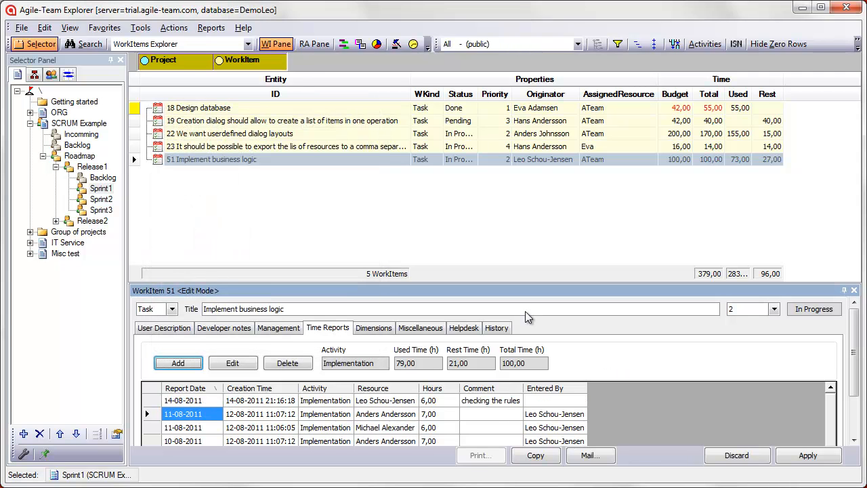
In the daily time report, log 1 hour with the comment "ldfjs" on activity 22 "We want userdefined dialog layouts"
left_click(248, 44)
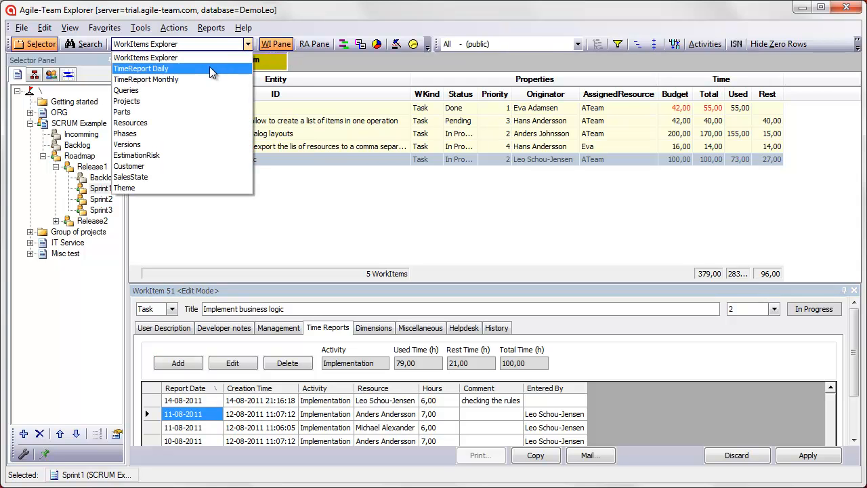
key("Escape")
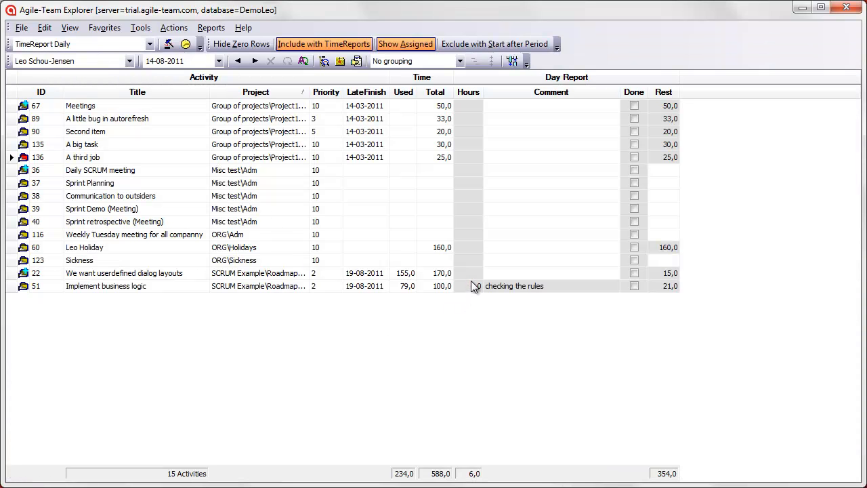
left_click(473, 275)
type("1")
key("Tab")
type("ldfjs")
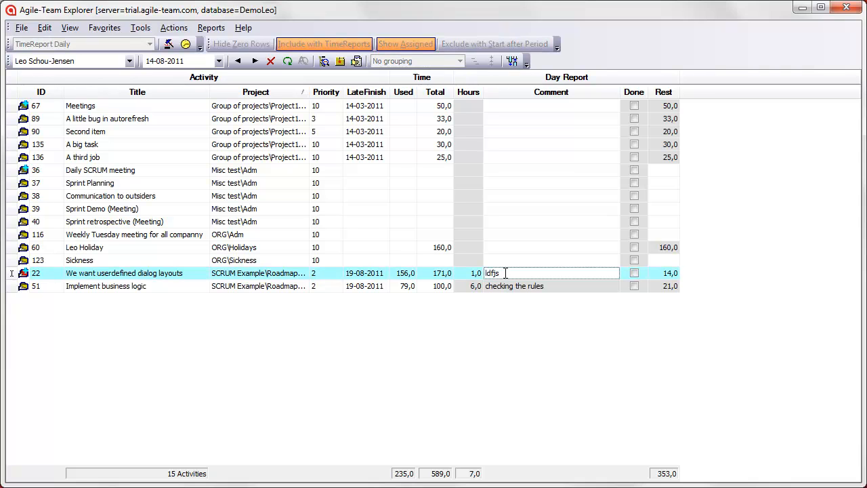
left_click(520, 260)
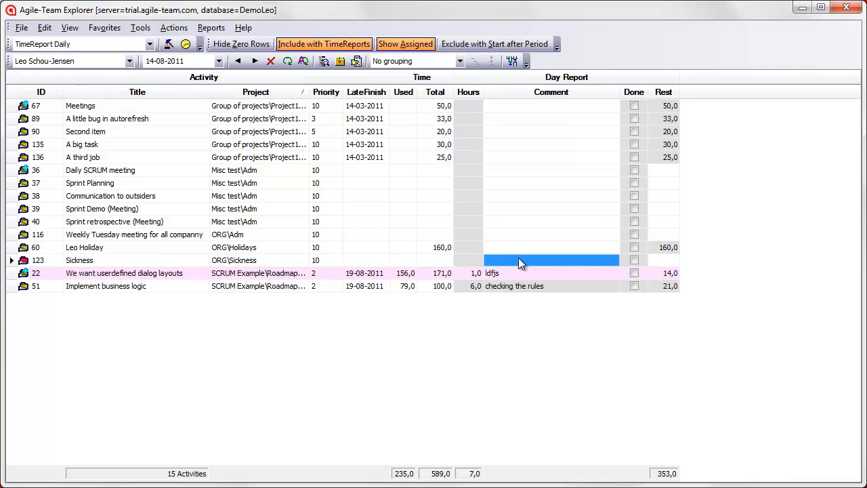
Switch to the monthly time report and enter 2 in it
left_click(149, 44)
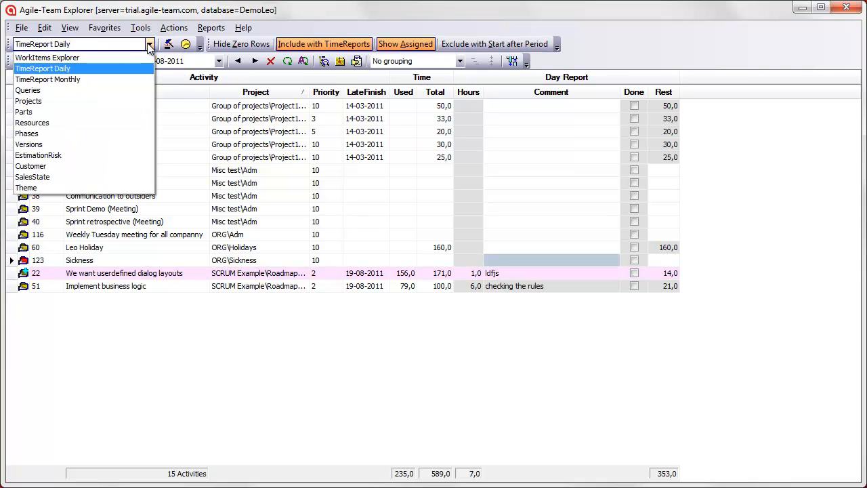
left_click(84, 79)
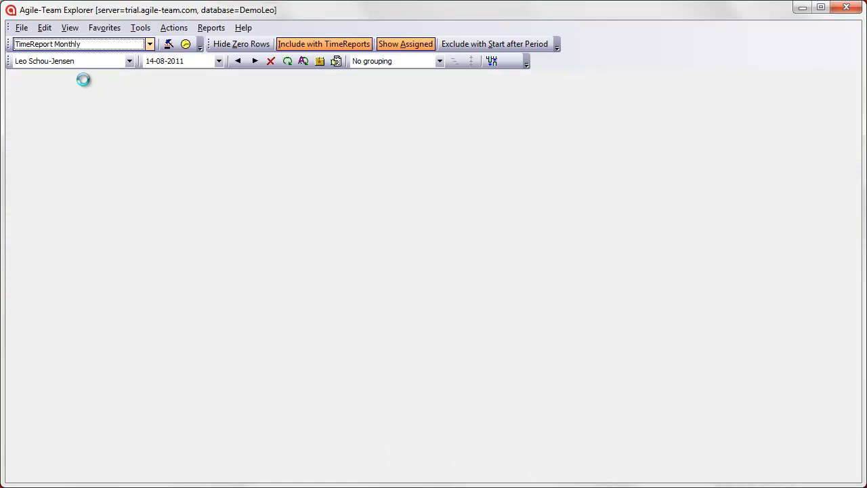
type("2")
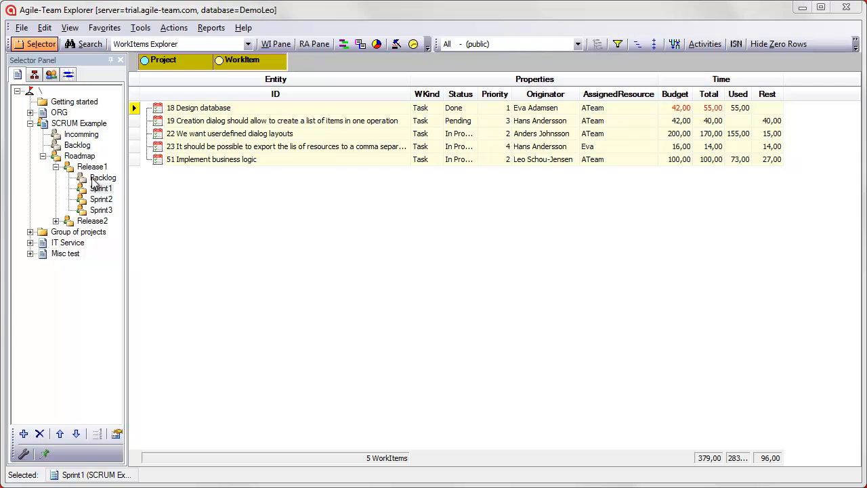
Display the Time Chart for Sprint1 of Release1 and close it after viewing
right_click(98, 191)
left_click(155, 292)
left_click(417, 414)
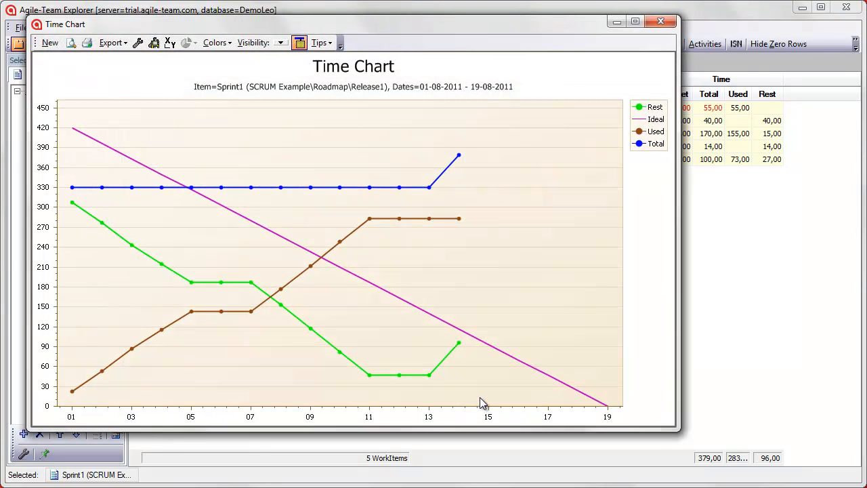
left_click(662, 22)
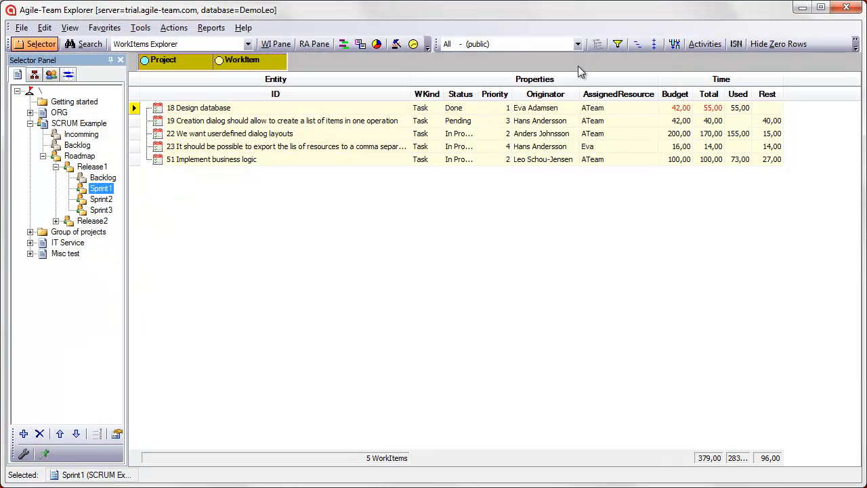
Display the Time Chart for the Release1 node from Early Start to Late Finish
right_click(88, 167)
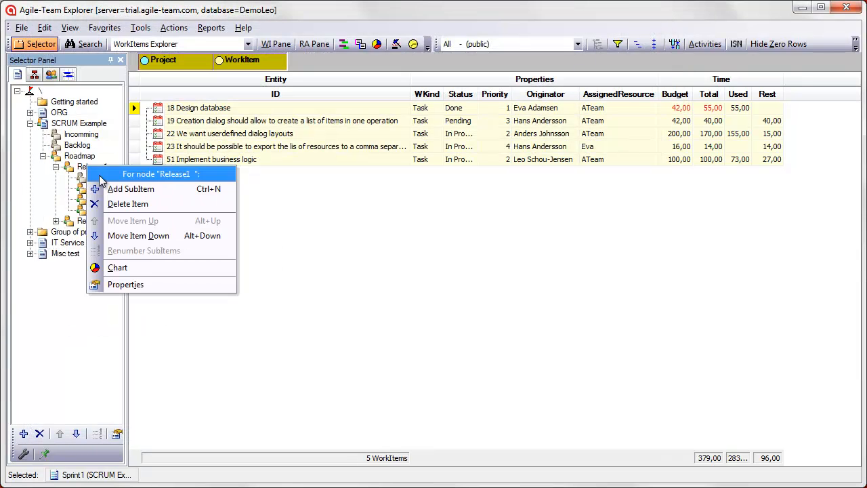
left_click(149, 271)
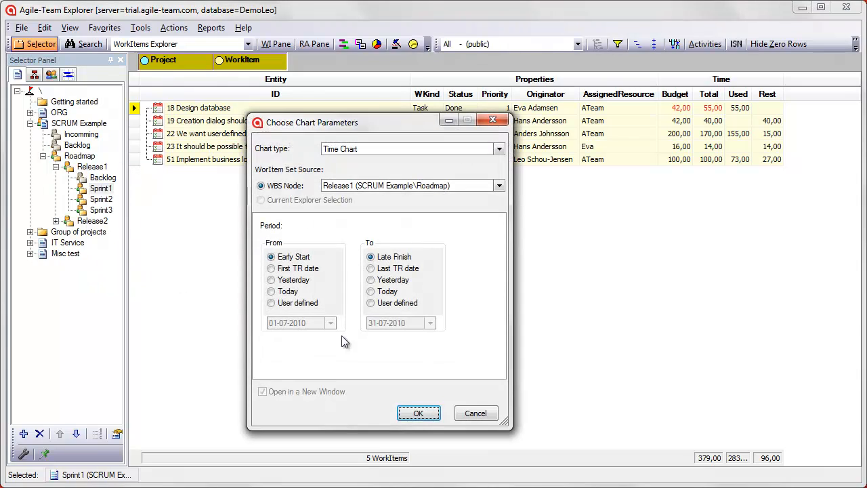
left_click(414, 412)
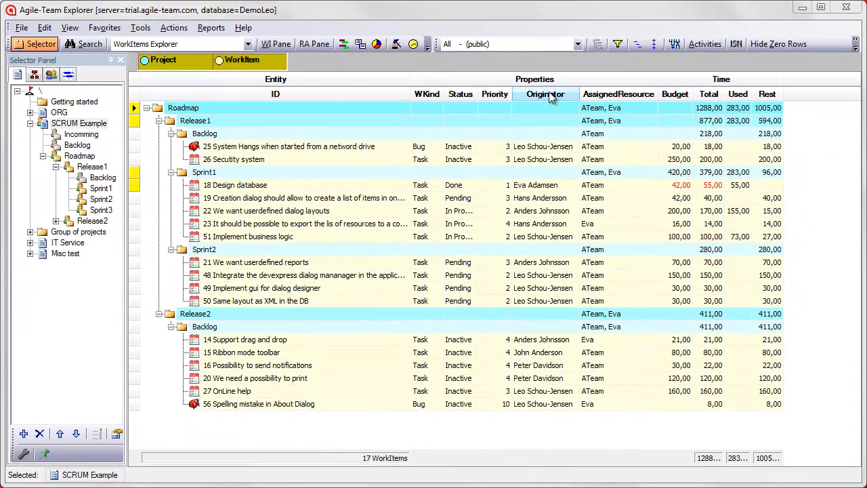
Group the SCRUM Example work items by Originator and add the WI Count column to the list
right_click(550, 98)
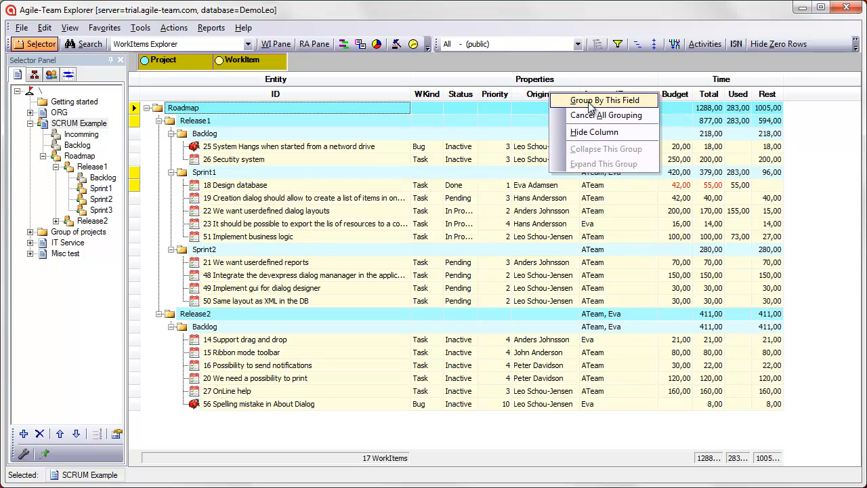
left_click(590, 101)
left_click(674, 43)
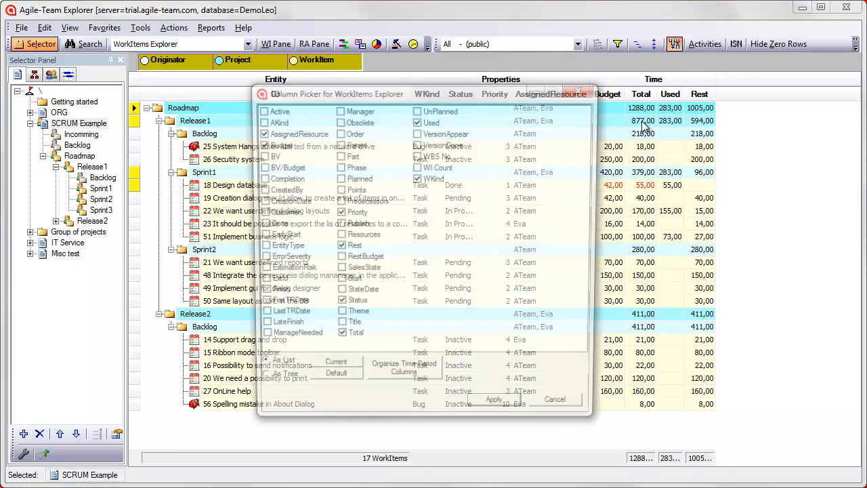
left_click(419, 169)
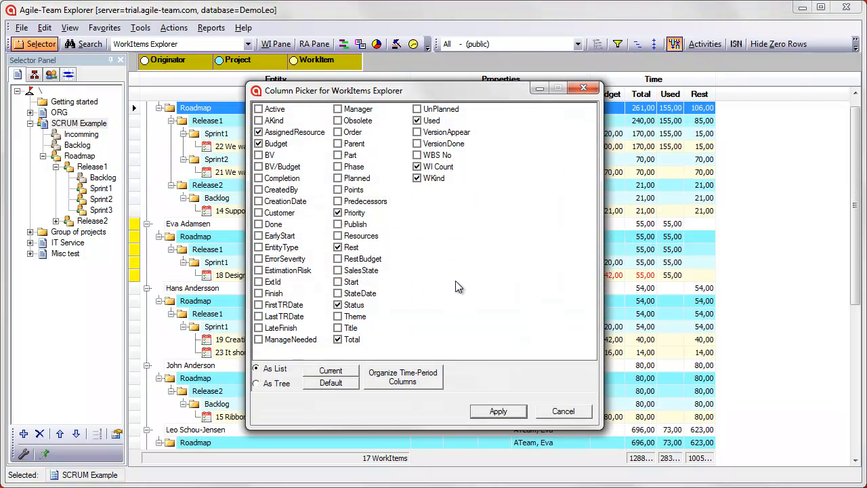
left_click(498, 413)
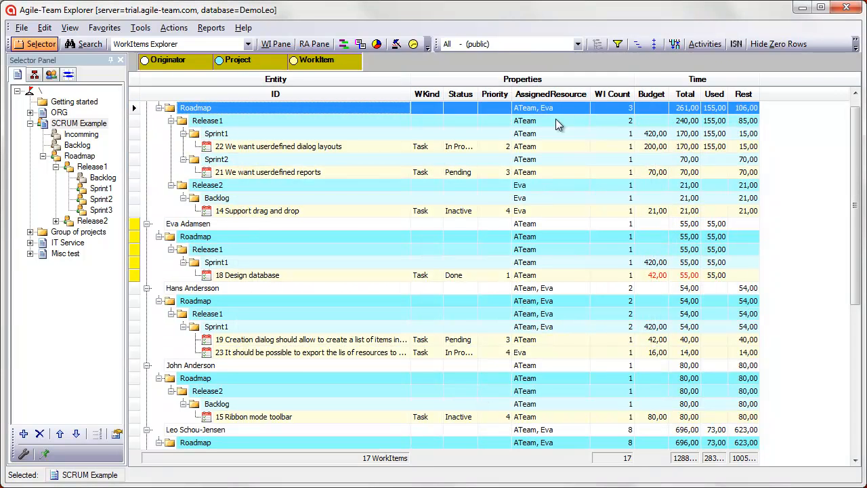
Collapse the originator groups and create a 2D pie Distribution Chart of WI Count in an enlarged window
left_click(656, 43)
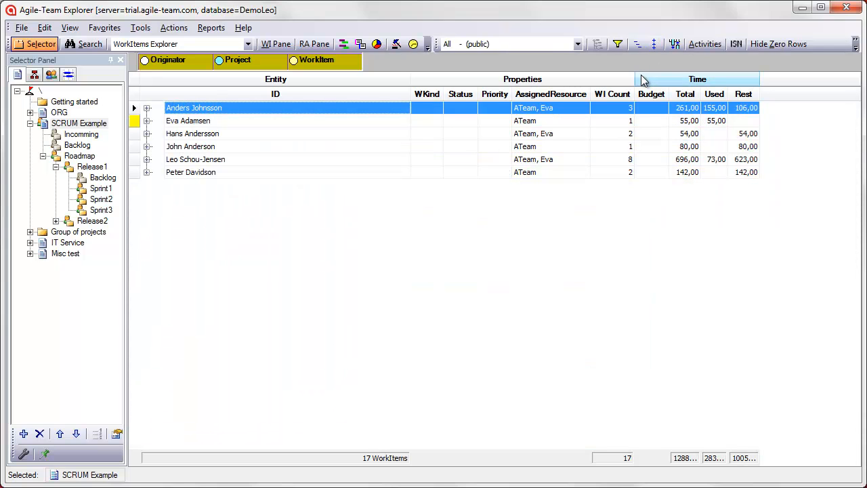
left_click(377, 43)
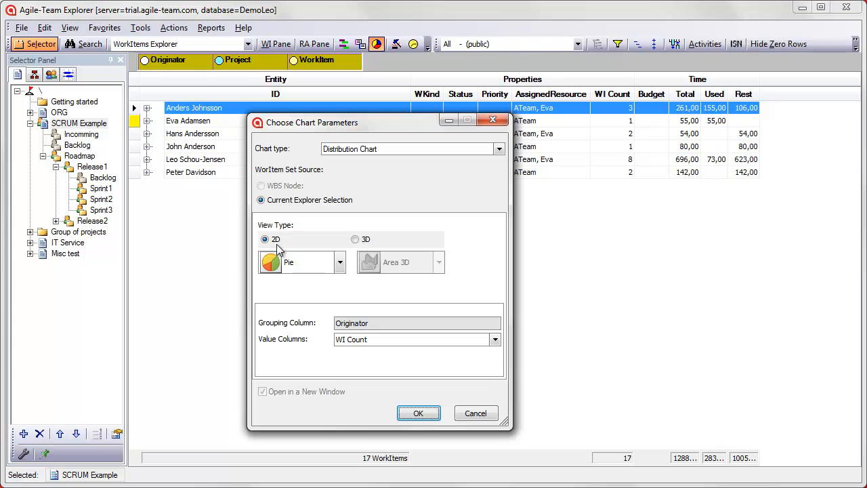
left_click(416, 412)
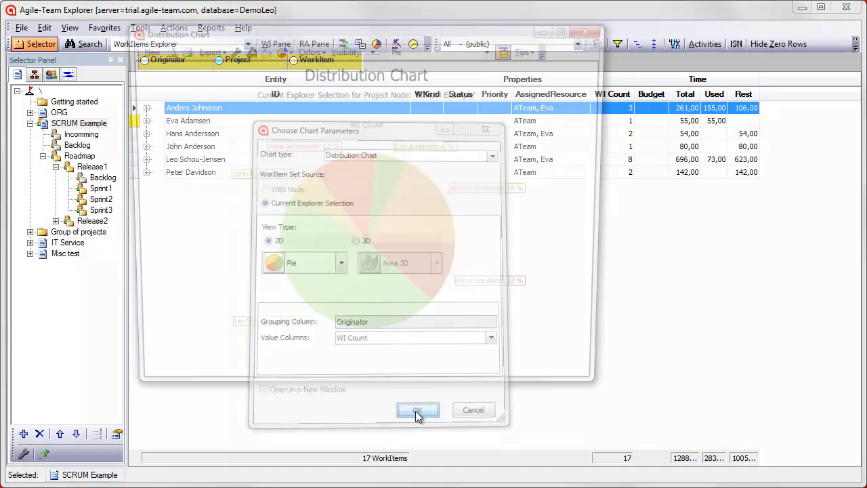
left_click_drag(608, 395, 773, 465)
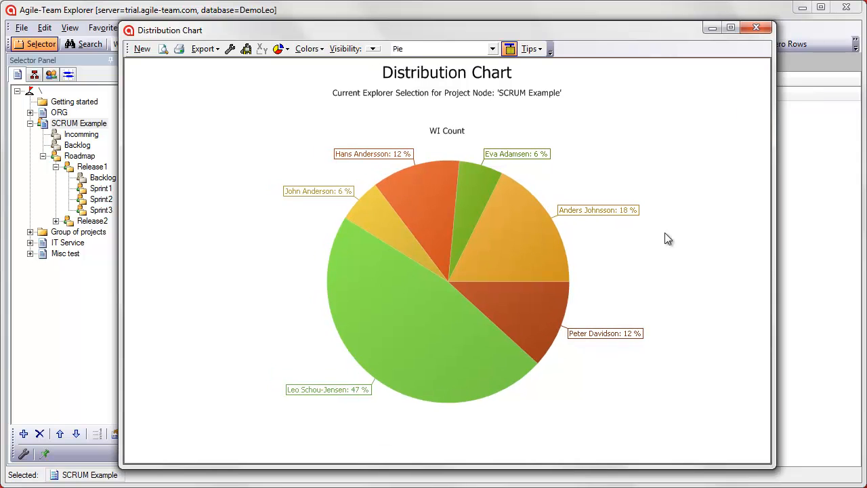
Change the Distribution Chart's type to Side-by-side Bar
left_click(493, 49)
key("s")
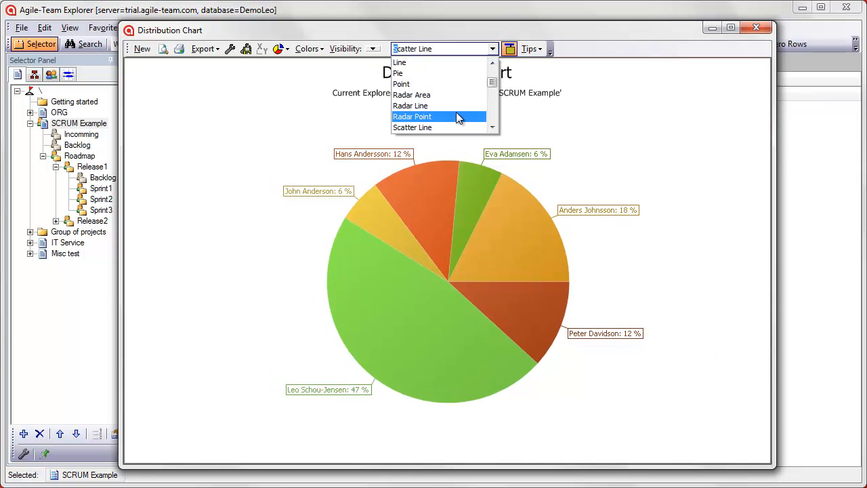
left_click(493, 127)
left_click(460, 127)
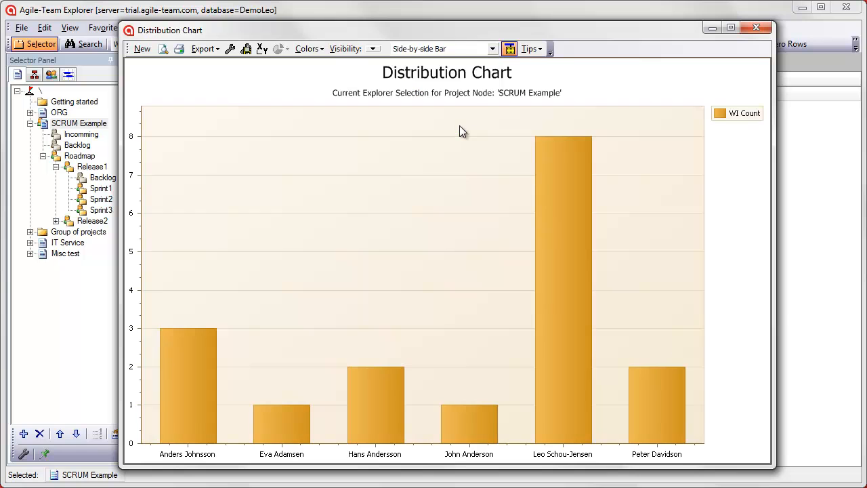
Swap the Distribution Chart's X and Y axes and change its type to Stacked Bar 3D
left_click(262, 48)
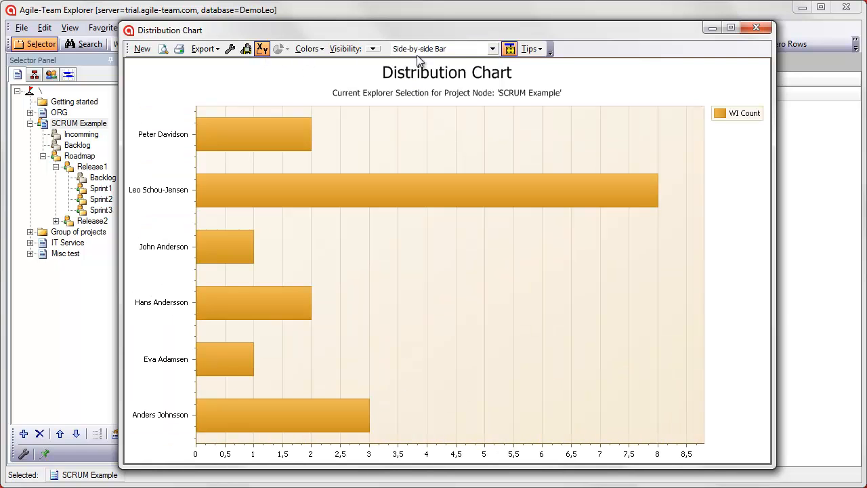
left_click(488, 53)
left_click_drag(493, 74, 494, 133)
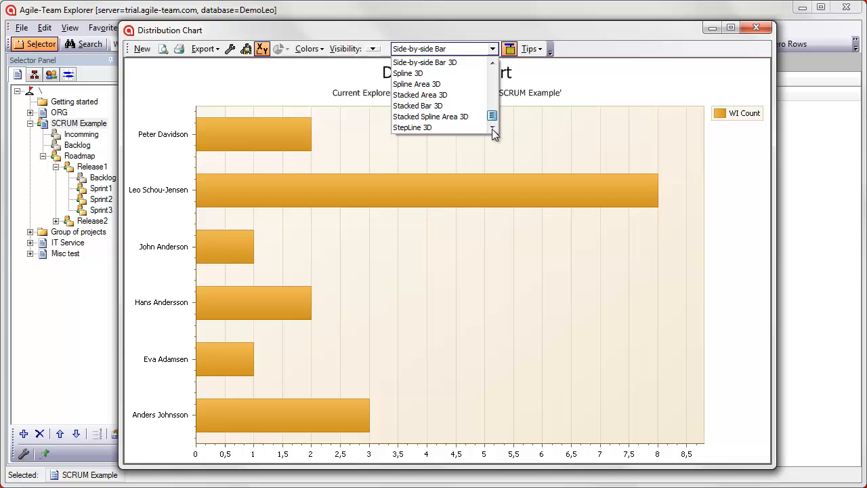
left_click(444, 104)
left_click_drag(423, 150, 460, 254)
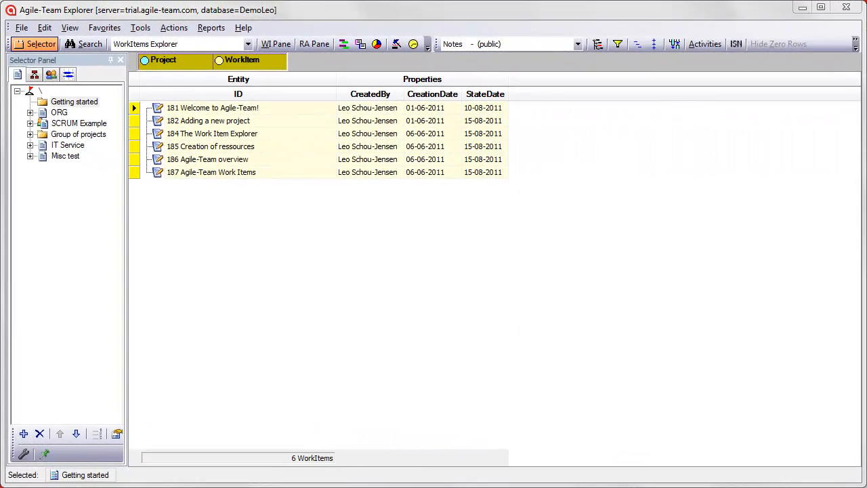
Add an active project group titled MyProj under the root node of the project tree
right_click(38, 90)
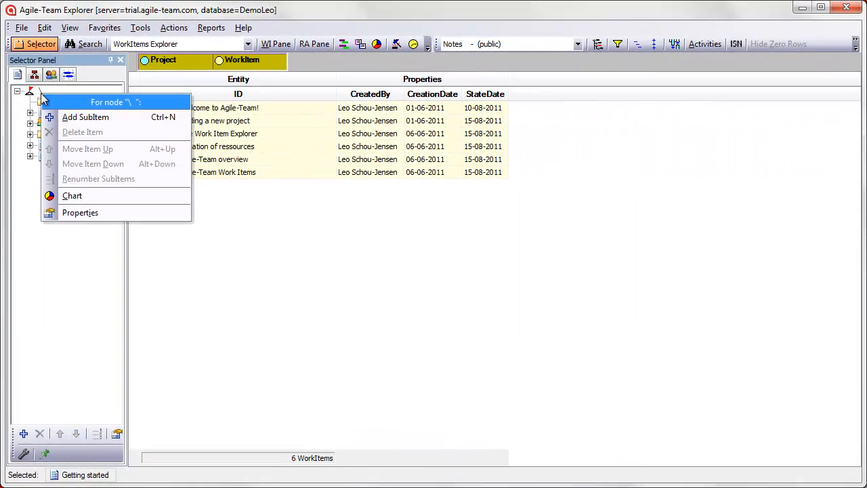
left_click(71, 118)
type("MyProj")
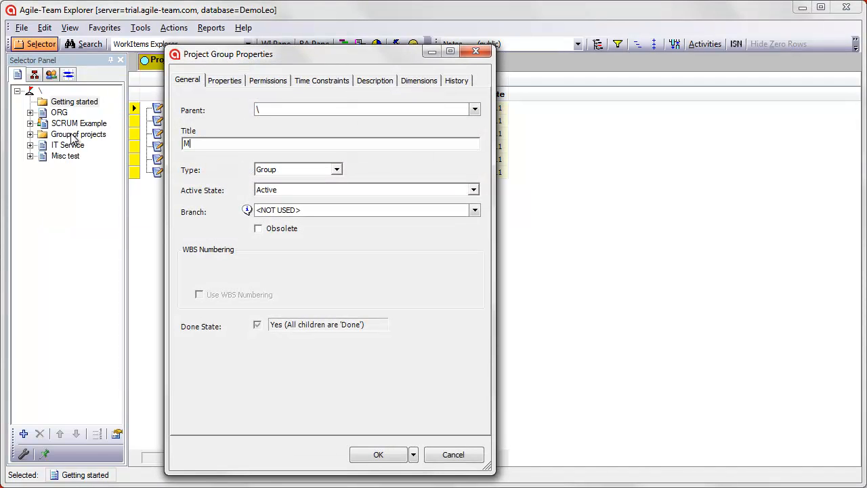
left_click(380, 455)
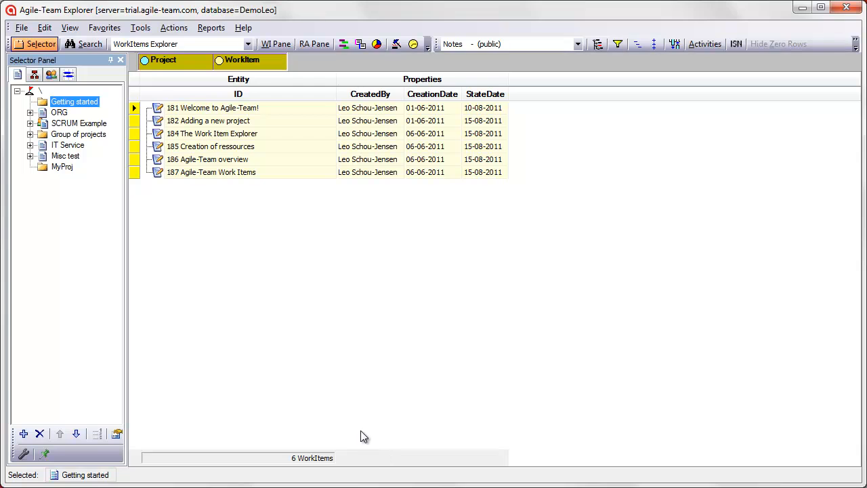
Add a subitem titled Backlog under MyProj and set its active state to Inactive
right_click(55, 166)
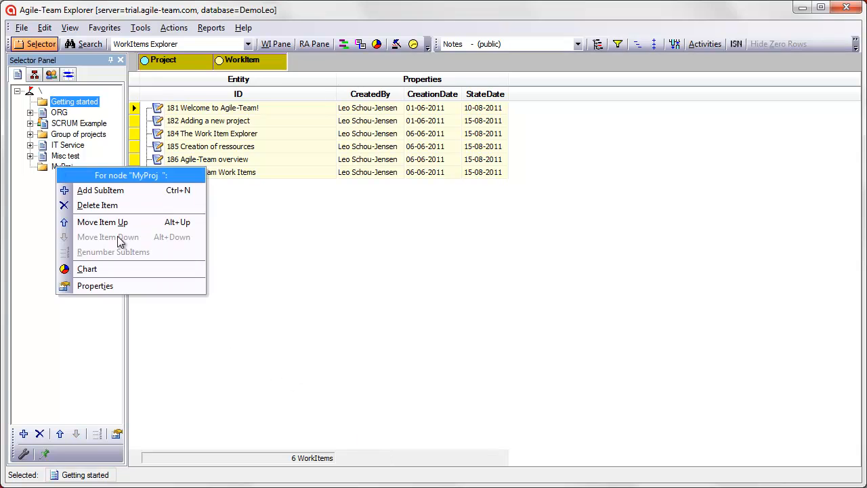
left_click(105, 193)
type("Backlog")
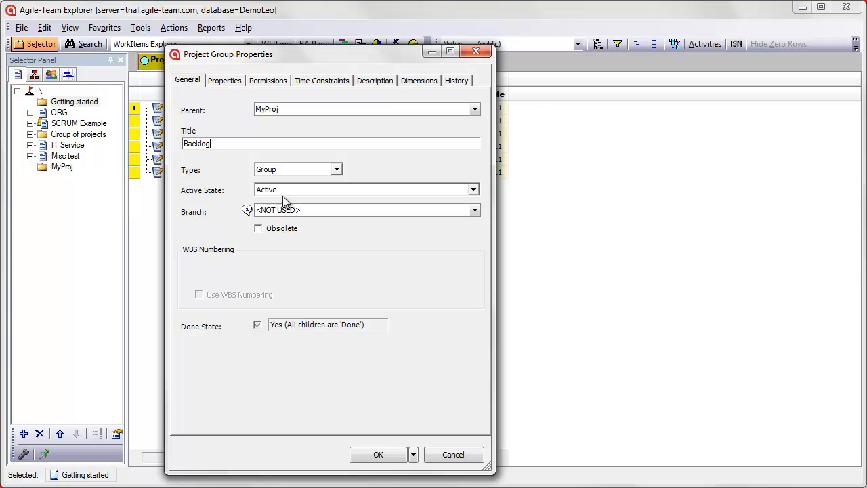
left_click(335, 190)
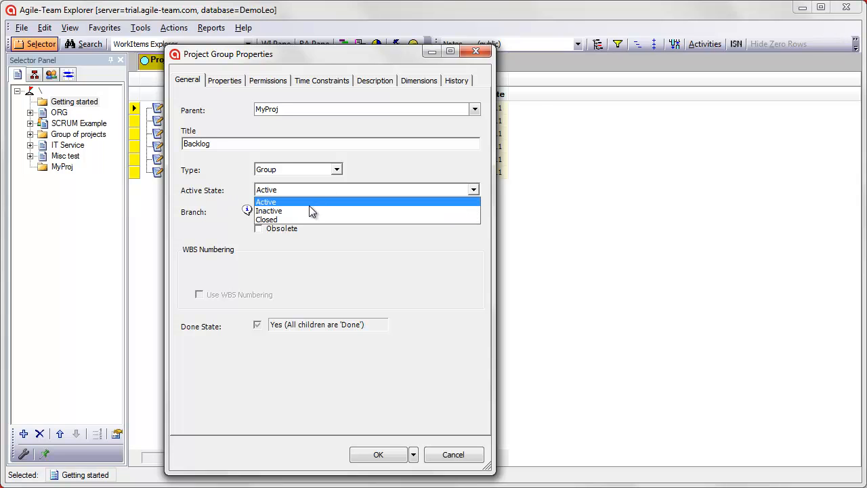
left_click(308, 210)
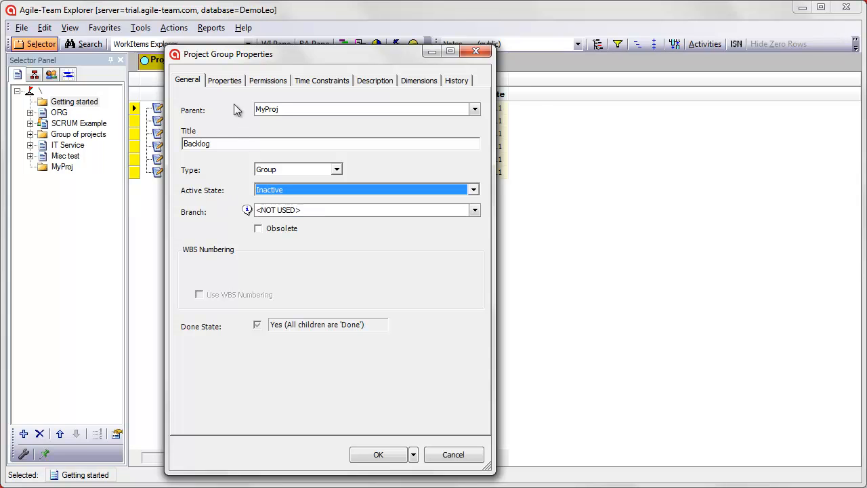
Set both the WI Dialog Layout and the WI Pane Layout of the new Backlog group to Backlog and save it
left_click(229, 80)
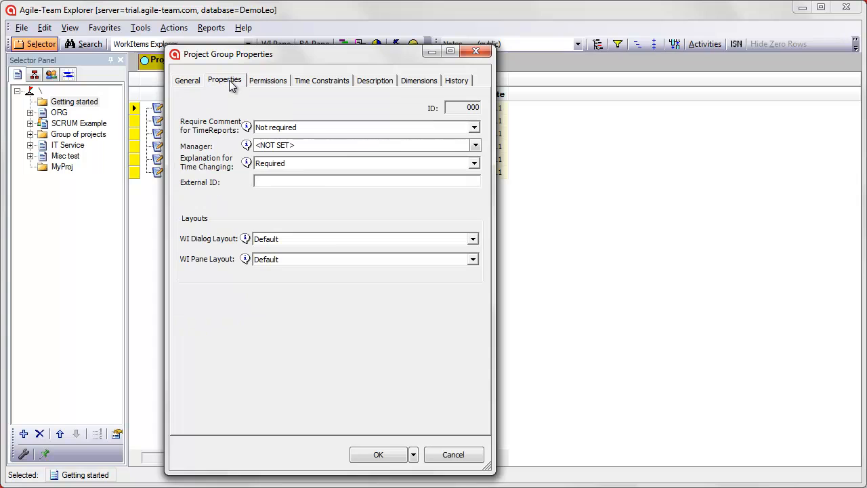
left_click(338, 238)
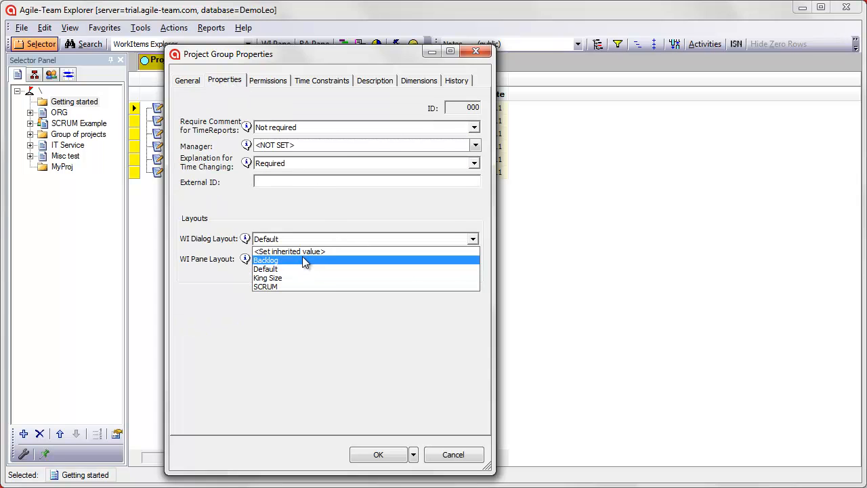
left_click(302, 259)
left_click(301, 259)
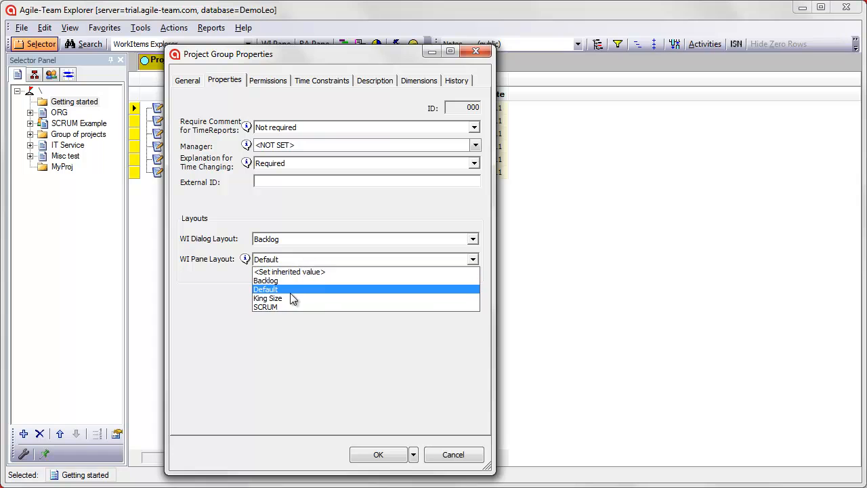
left_click(287, 284)
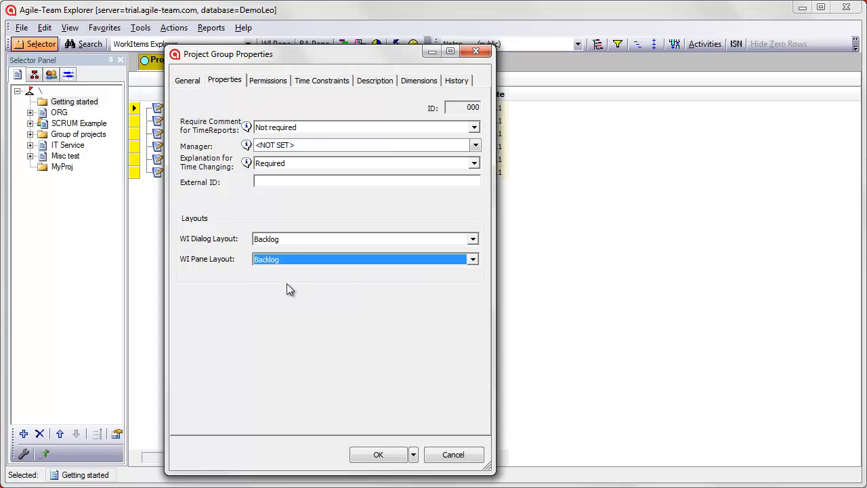
left_click(385, 457)
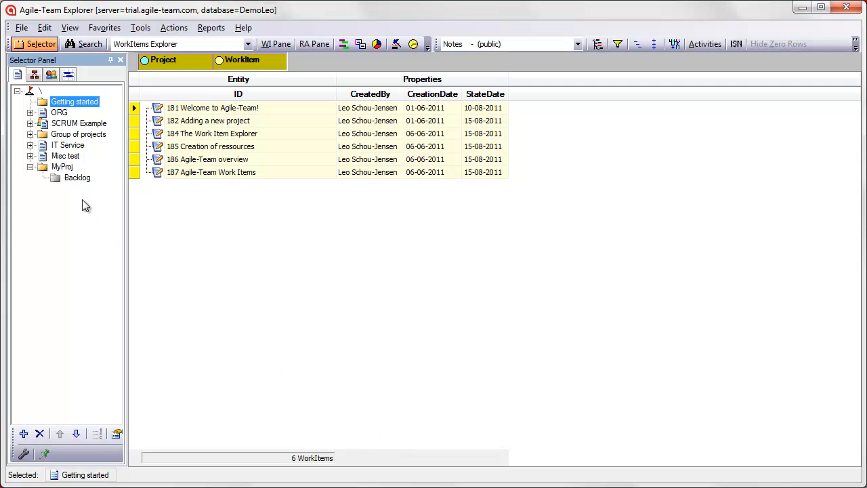
Add a subitem titled Sprint1 under MyProj with the description "Sepup of basic framework and GUI"
right_click(63, 166)
left_click(99, 192)
type("Sprint 1")
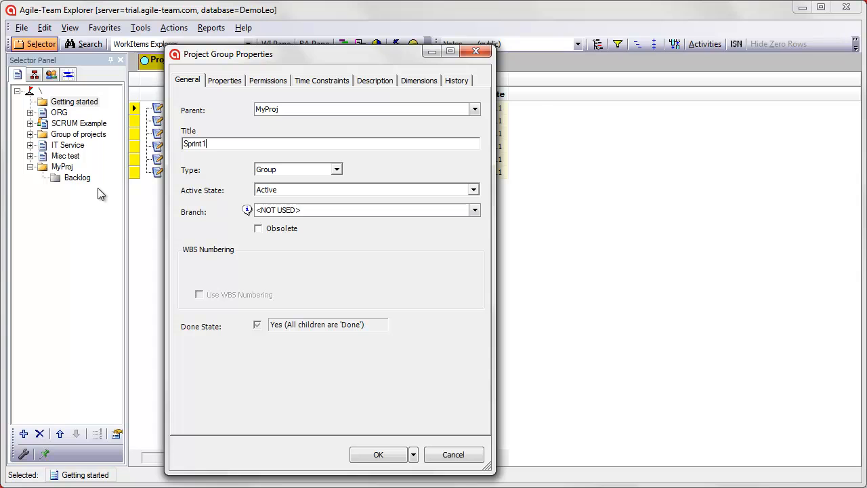
left_click(381, 82)
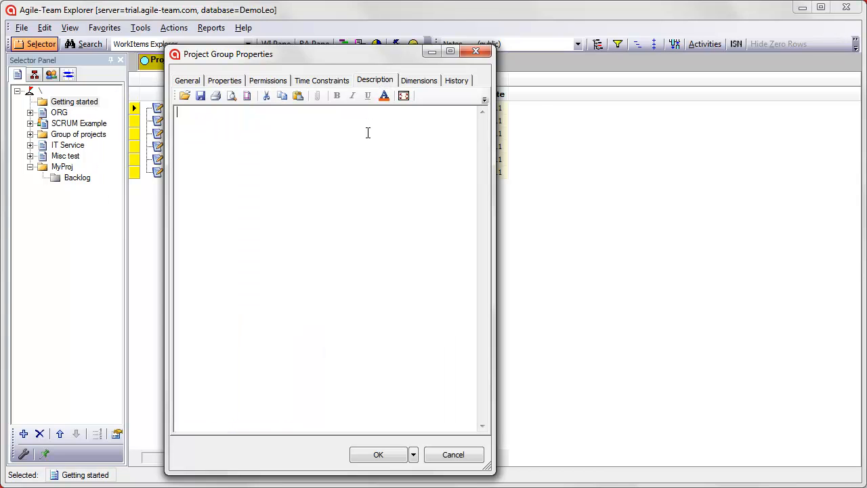
type("Sepup of basic framework and GU")
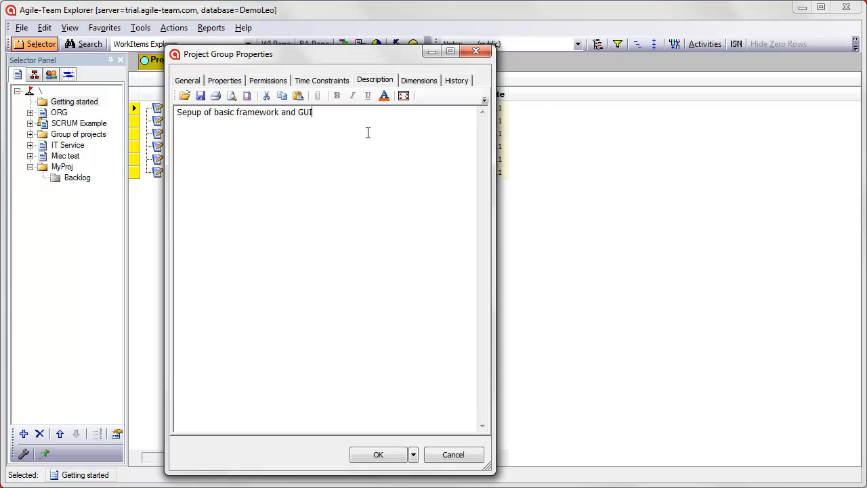
type("I")
left_click(379, 454)
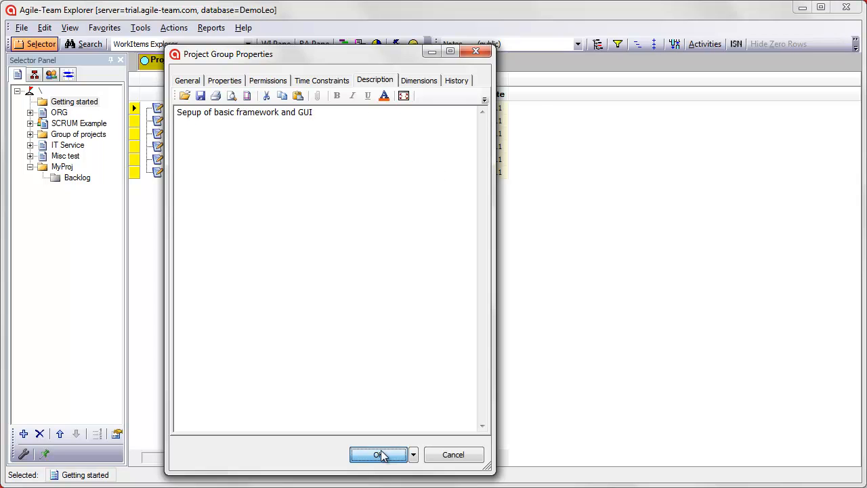
Add a subitem titled Sprint2 under MyProj
right_click(54, 177)
left_click(93, 194)
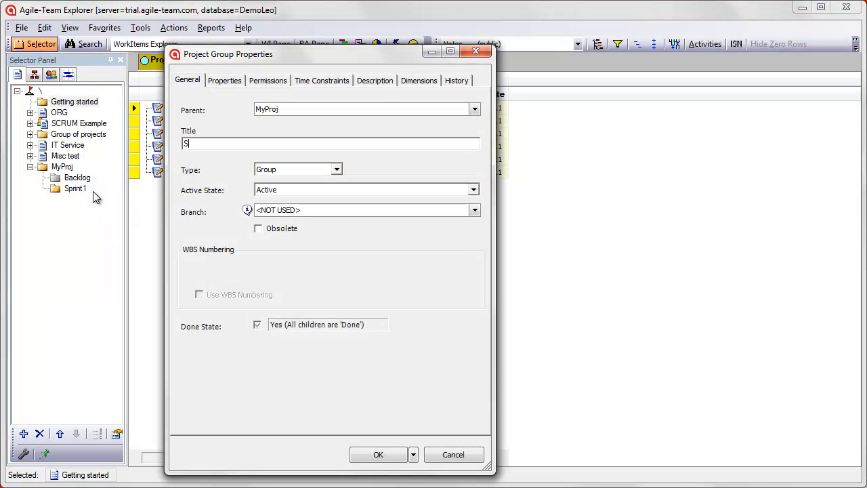
key("Return")
Start another new subitem under MyProj
right_click(65, 170)
left_click(99, 189)
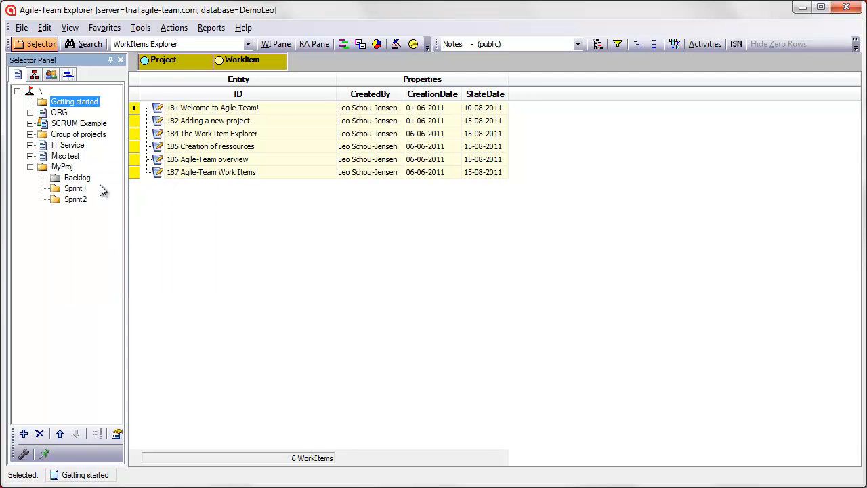